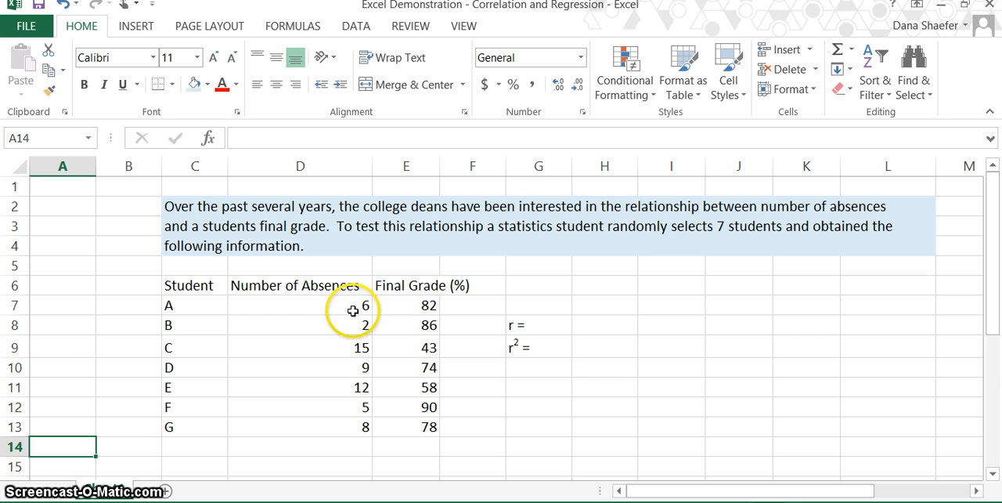
- Insert a markers-only scatter chart from the absences and final grade data in D7:E13
{"action": "left_click_drag", "start_coordinate": [354, 311], "coordinate": [422, 421]}
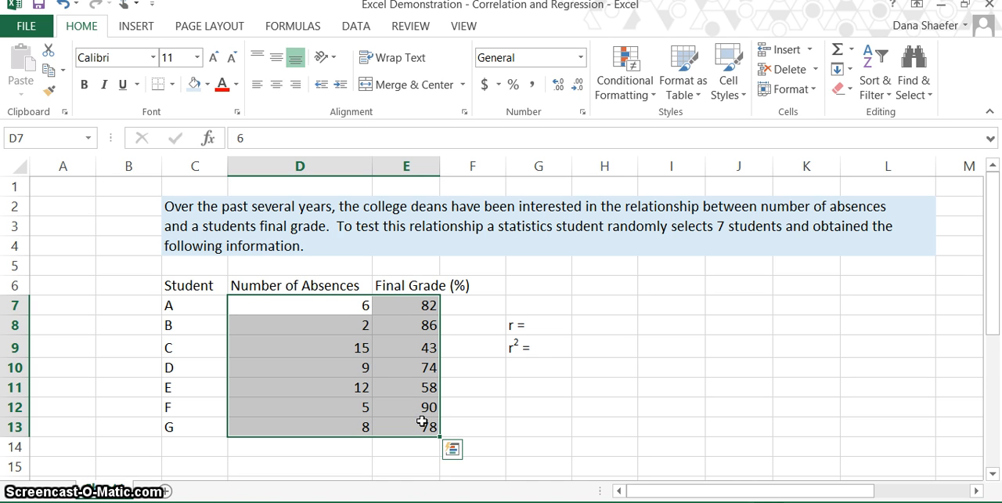
{"action": "left_click", "coordinate": [140, 28]}
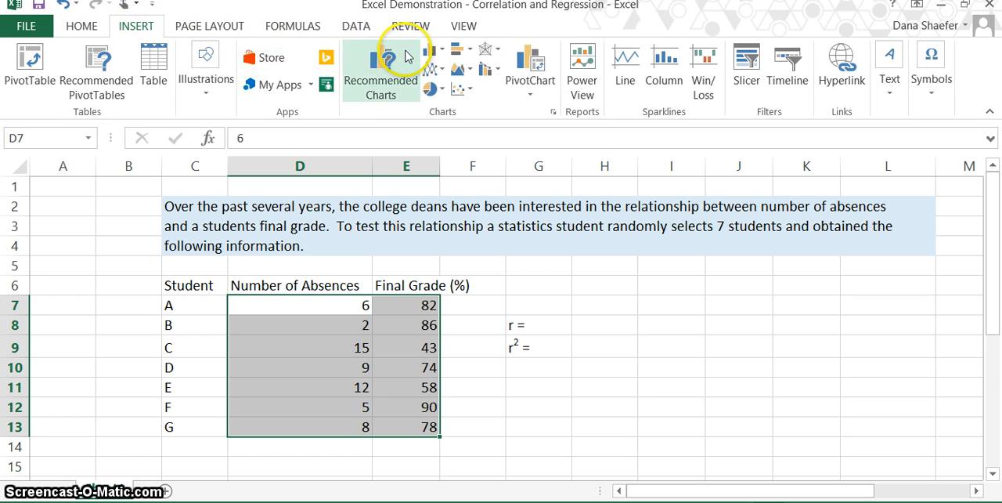
{"action": "left_click", "coordinate": [461, 90]}
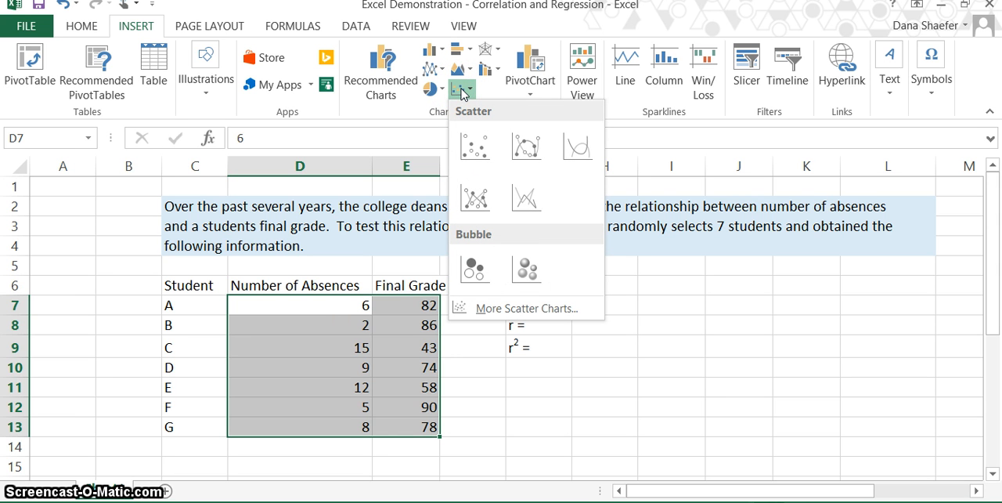
{"action": "left_click", "coordinate": [474, 145]}
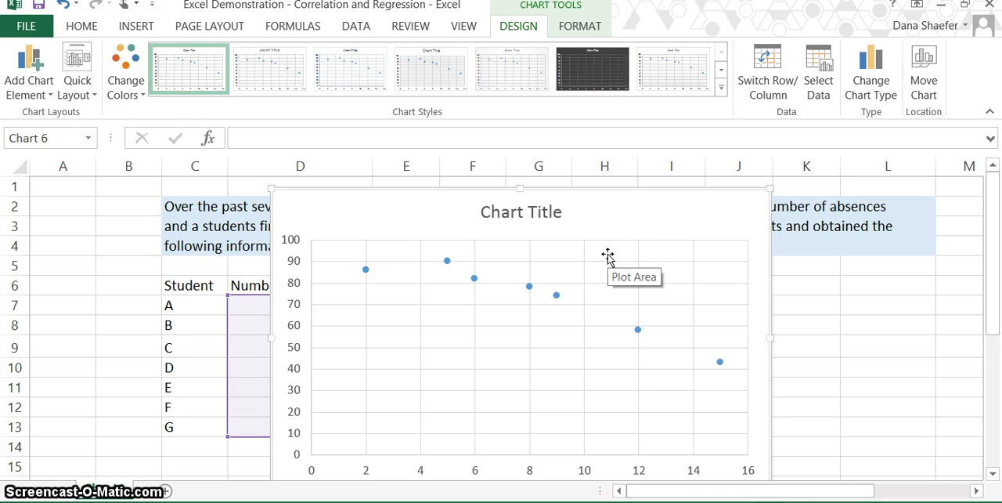
- Set the minimum bound of the chart's vertical axis to 30.0 and close the axis formatting
{"action": "left_click", "coordinate": [299, 311]}
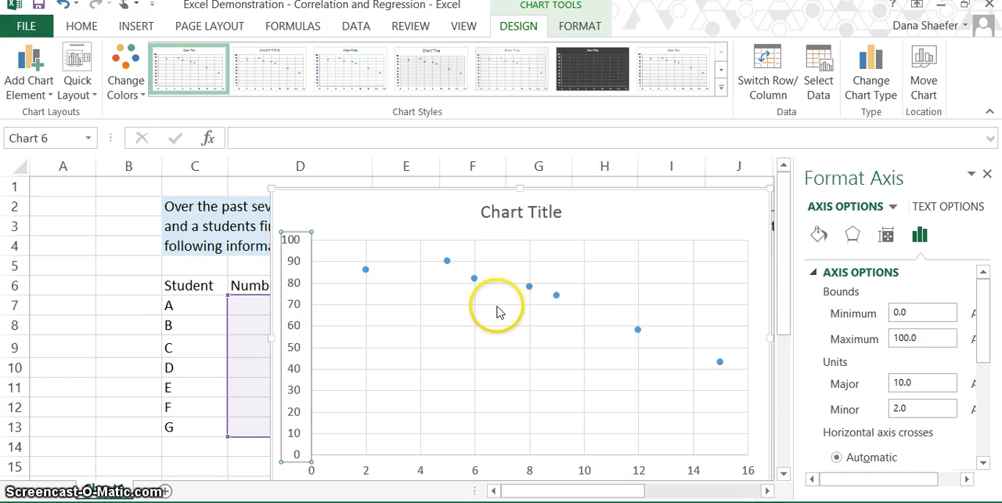
{"action": "left_click", "coordinate": [918, 311]}
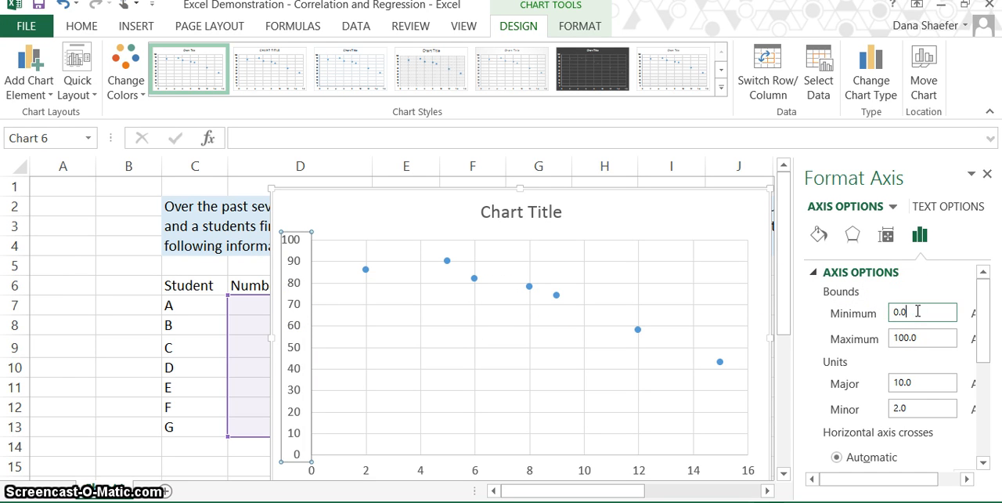
{"action": "key", "text": "BackSpace"}
{"action": "key", "text": "BackSpace"}
{"action": "key", "text": "BackSpace"}
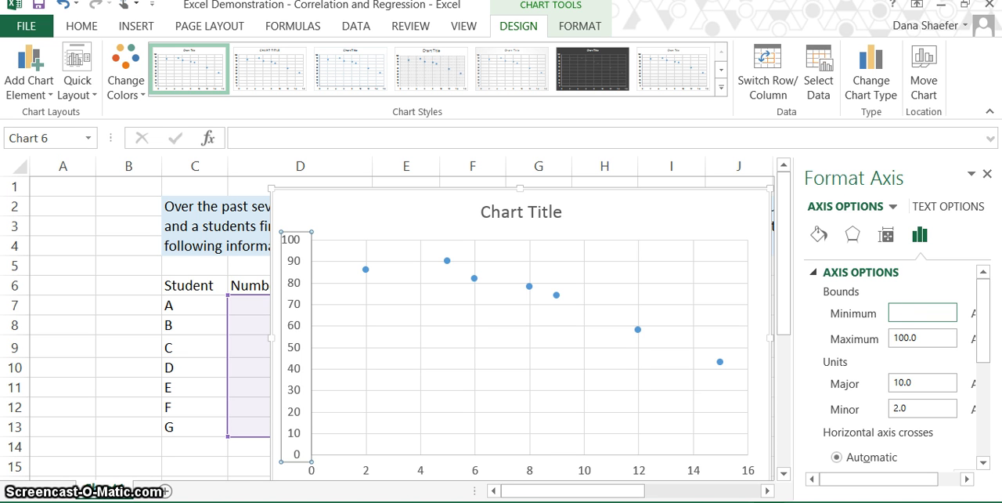
{"action": "type", "text": "30."}
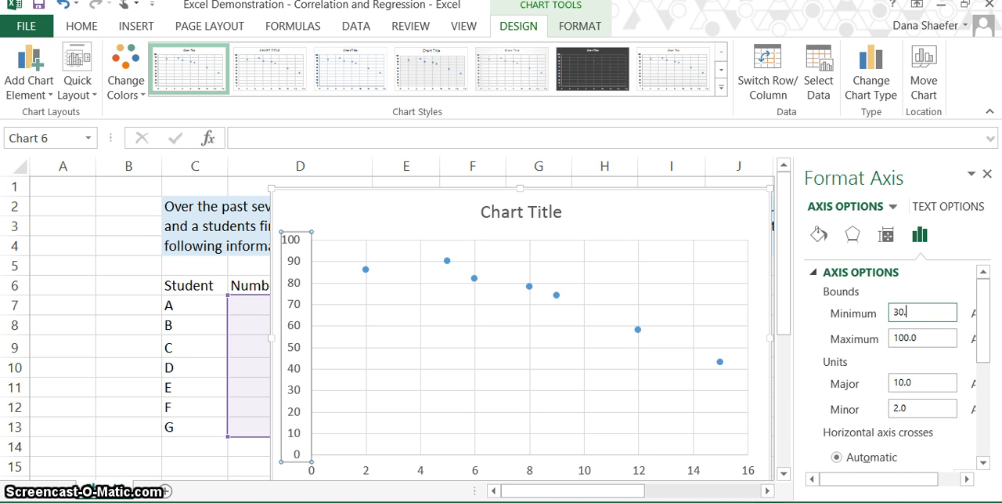
{"action": "type", "text": "0"}
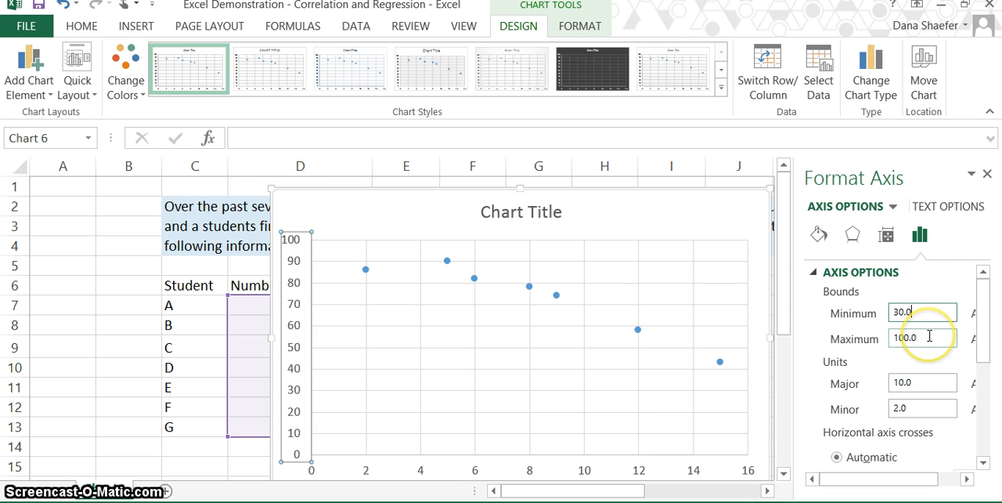
{"action": "left_click", "coordinate": [930, 383]}
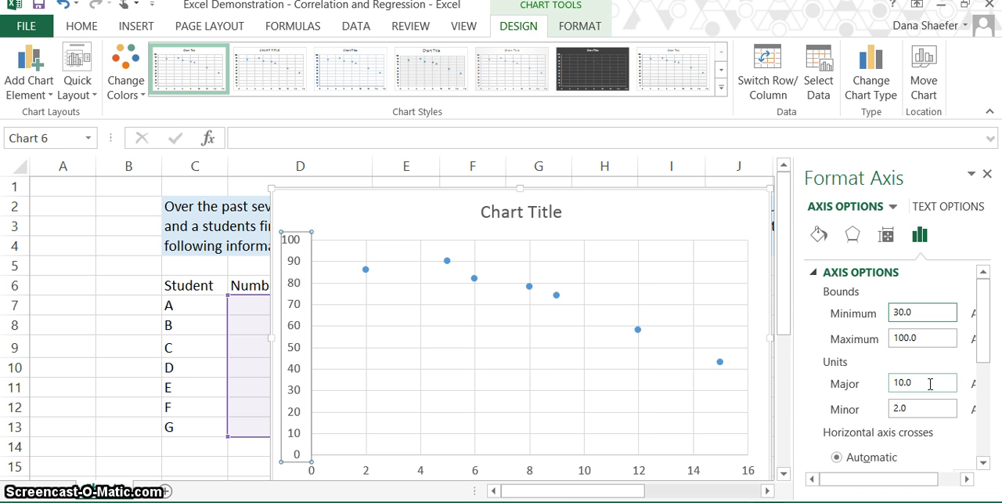
{"action": "key", "text": "Return"}
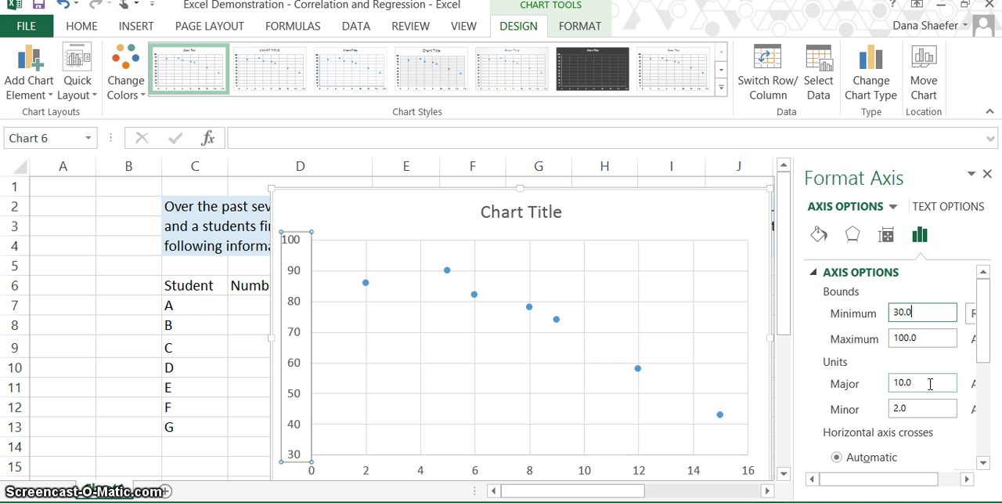
{"action": "left_click", "coordinate": [987, 174]}
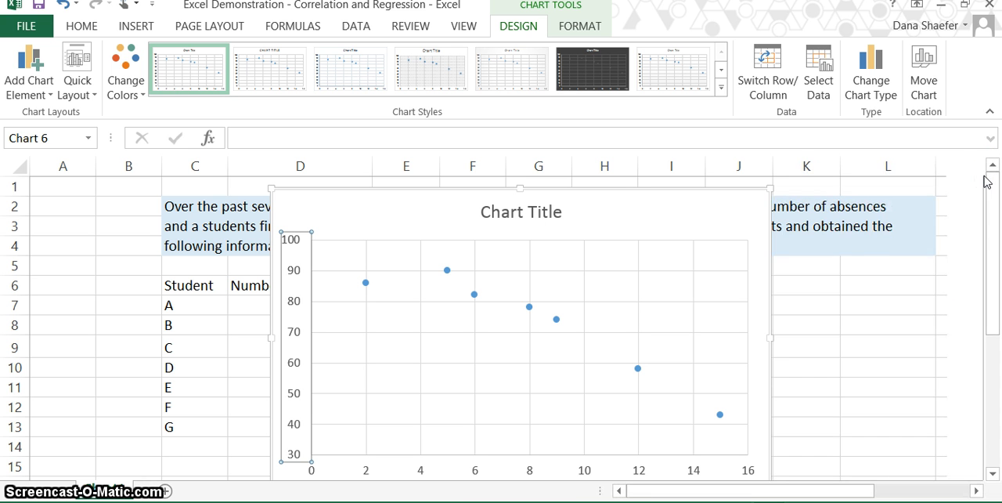
- Set the minimum bound of the chart's horizontal axis to 1.0
{"action": "left_click", "coordinate": [530, 475]}
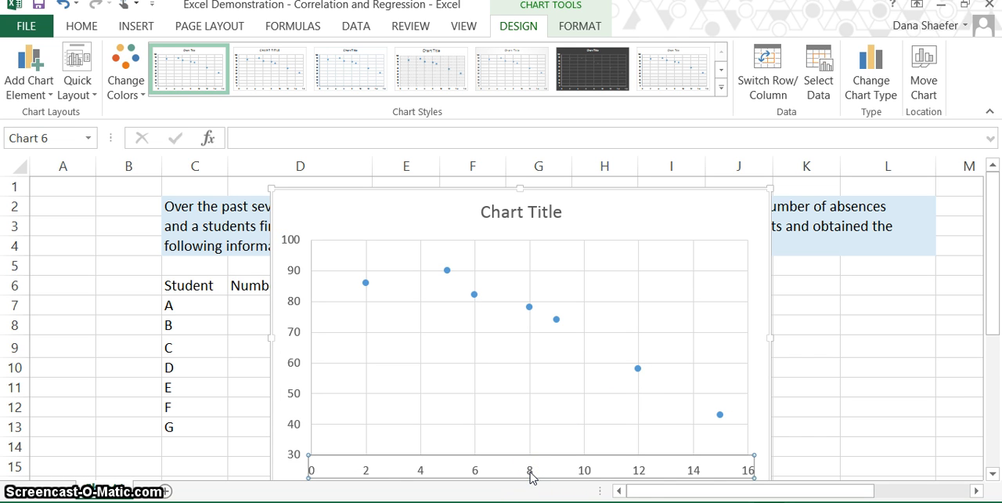
{"action": "double_click", "coordinate": [530, 475]}
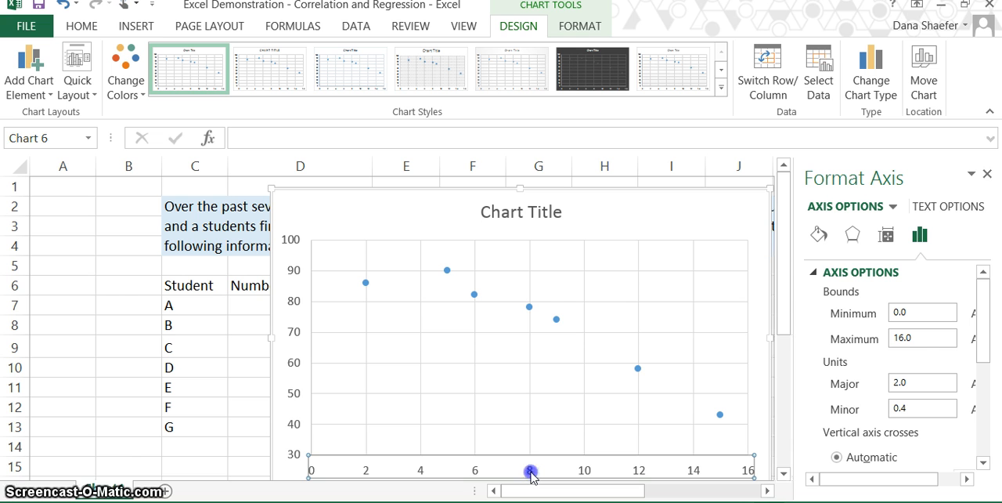
{"action": "left_click", "coordinate": [922, 310]}
{"action": "left_click", "coordinate": [922, 307]}
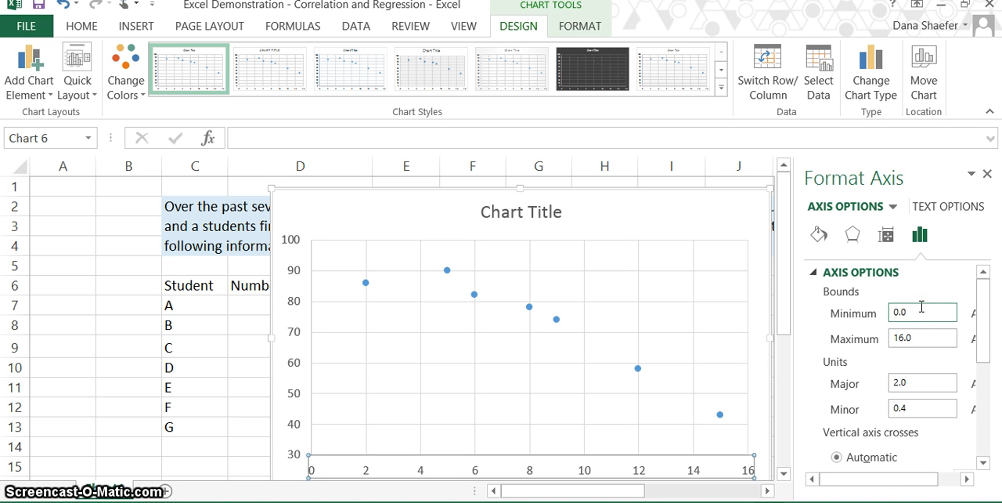
{"action": "key", "text": "BackSpace"}
{"action": "key", "text": "BackSpace"}
{"action": "key", "text": "BackSpace"}
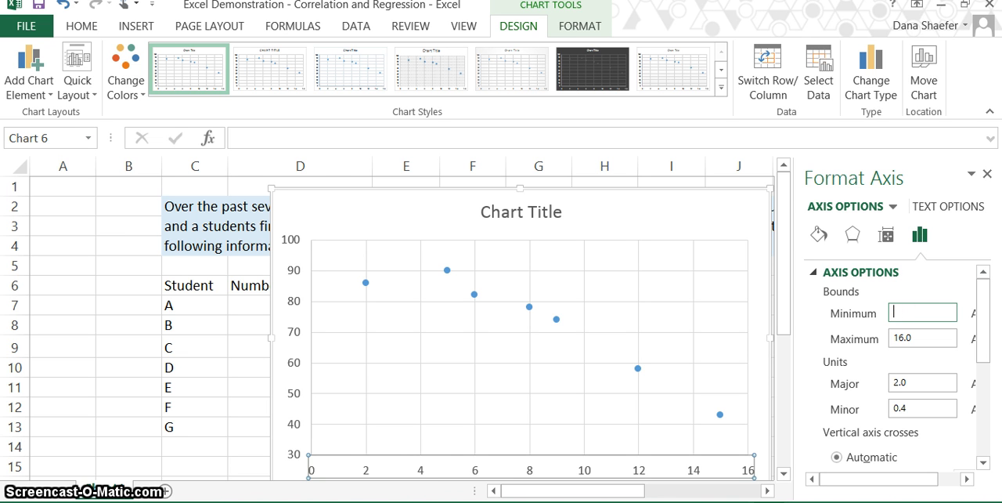
{"action": "type", "text": "1.0"}
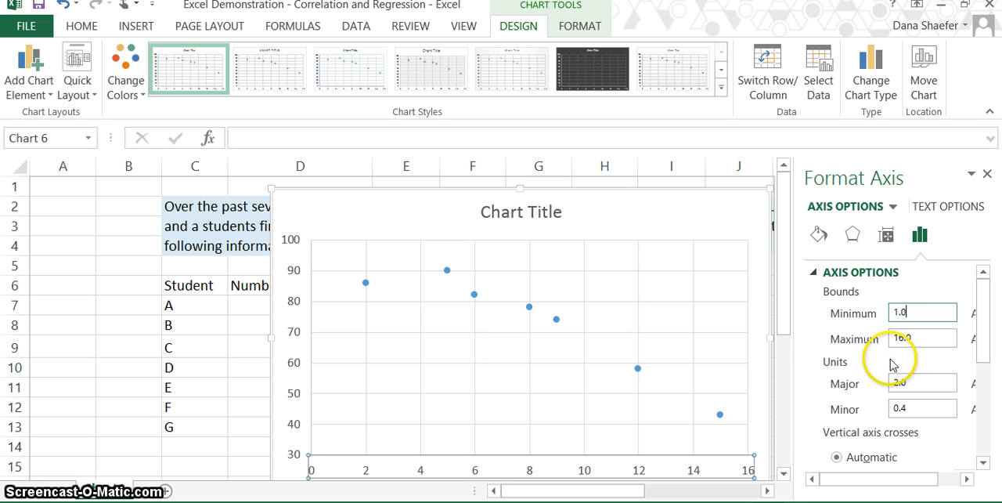
{"action": "left_click", "coordinate": [925, 382]}
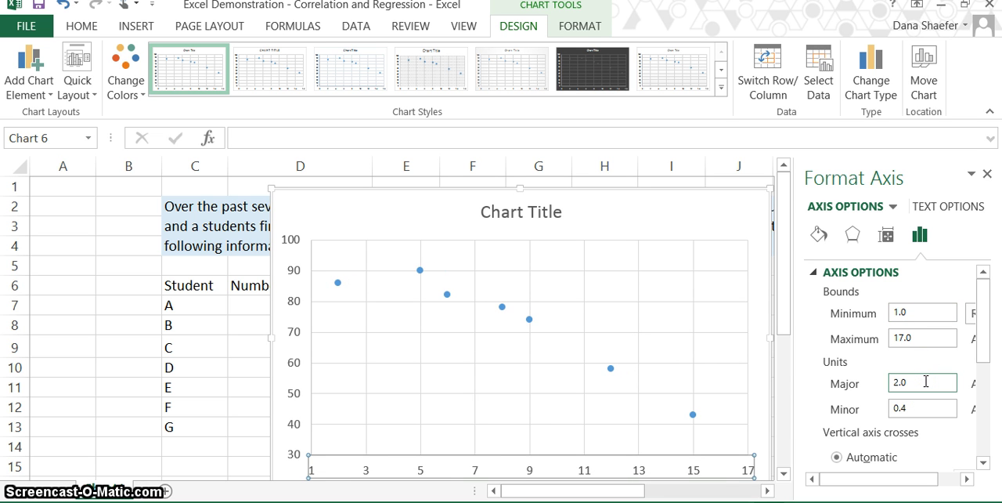
- Set the maximum bound of the chart's horizontal axis to 16.0
{"action": "left_click", "coordinate": [924, 337]}
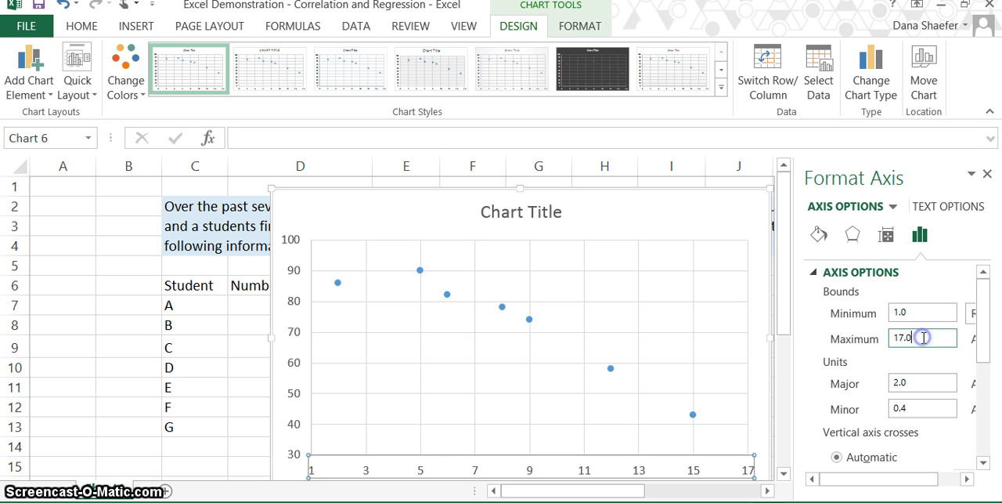
{"action": "key", "text": "BackSpace"}
{"action": "key", "text": "BackSpace"}
{"action": "key", "text": "BackSpace"}
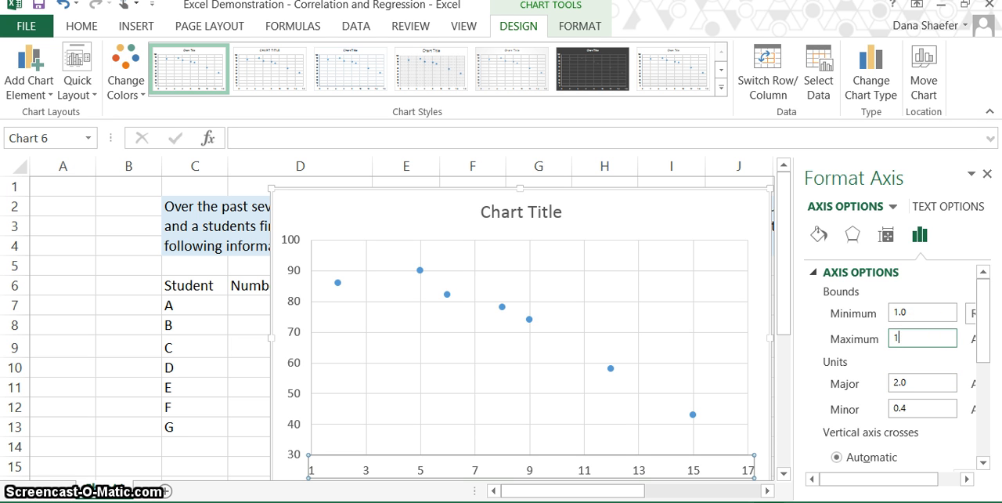
{"action": "type", "text": "6"}
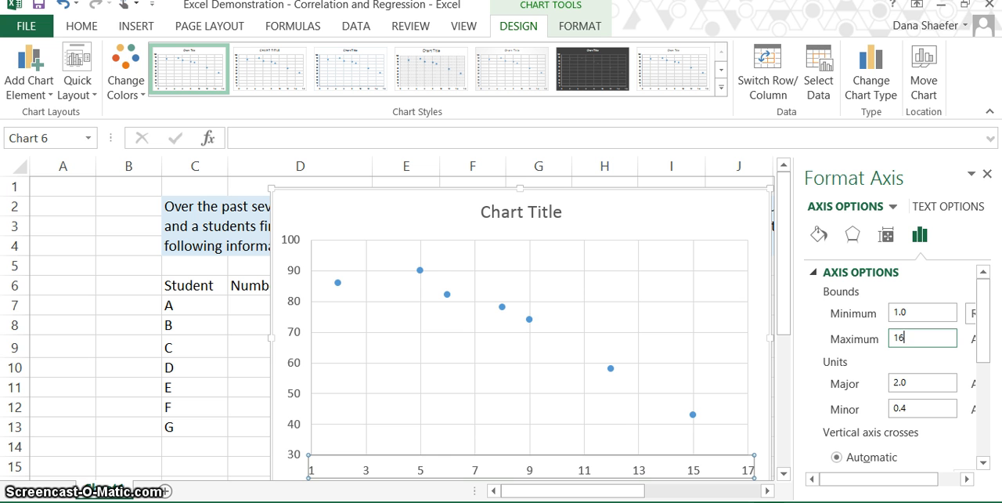
{"action": "type", "text": ".0"}
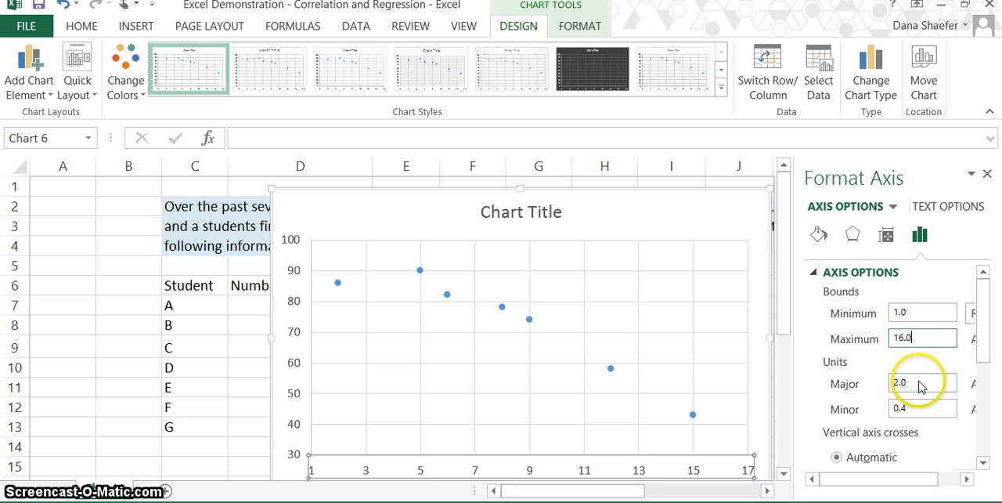
{"action": "right_click", "coordinate": [918, 382]}
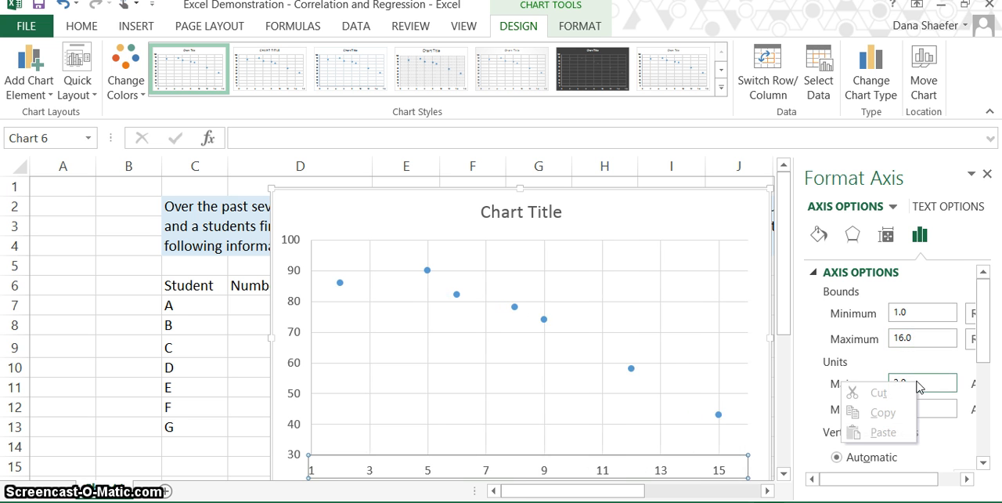
- Enter 2.0 as the major unit of the chart's horizontal axis
{"action": "left_click", "coordinate": [929, 385]}
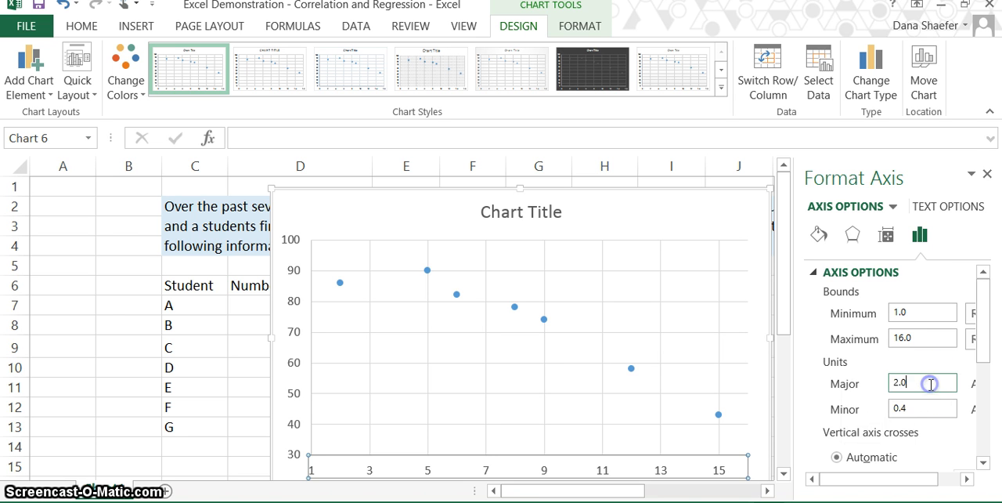
{"action": "key", "text": "BackSpace"}
{"action": "key", "text": "BackSpace"}
{"action": "key", "text": "BackSpace"}
{"action": "type", "text": "2.0"}
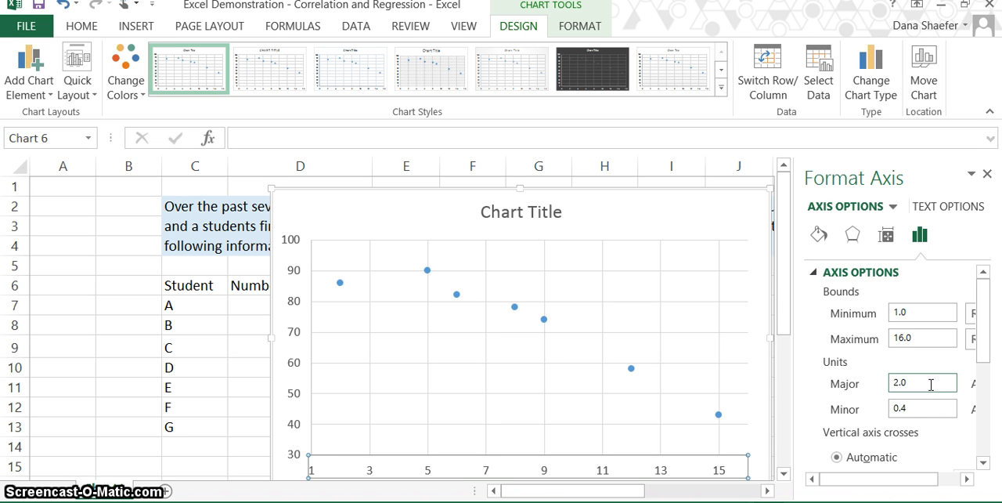
{"action": "key", "text": "Return"}
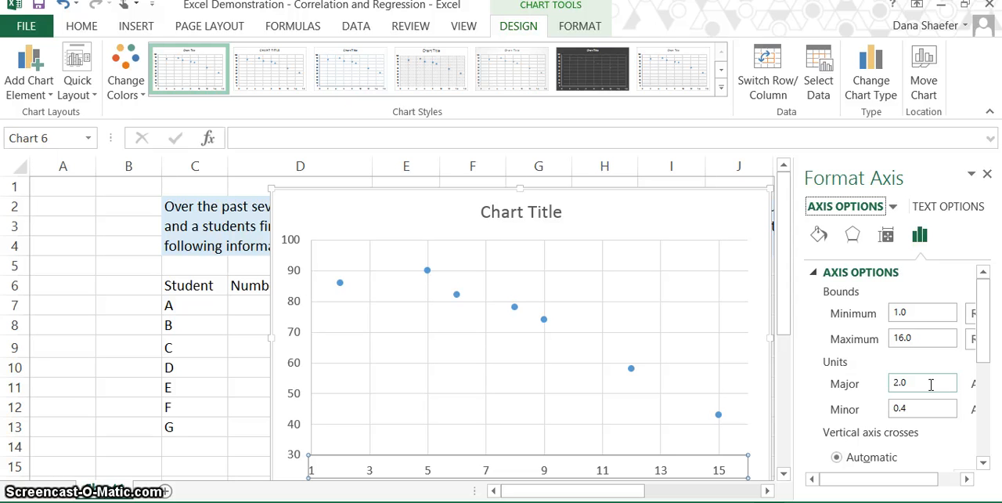
- Set the major unit of the chart's horizontal axis to 1.0 and close the axis formatting
{"action": "left_click", "coordinate": [929, 383]}
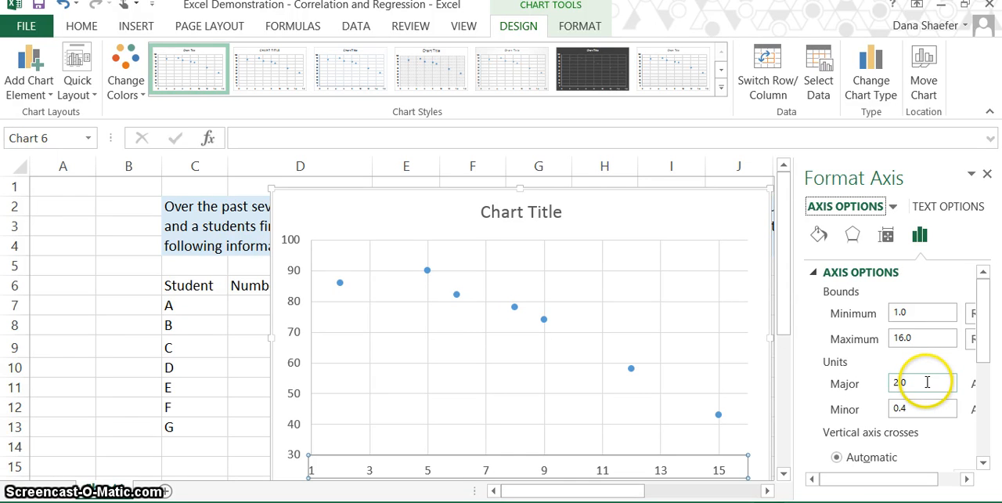
{"action": "key", "text": "BackSpace"}
{"action": "key", "text": "BackSpace"}
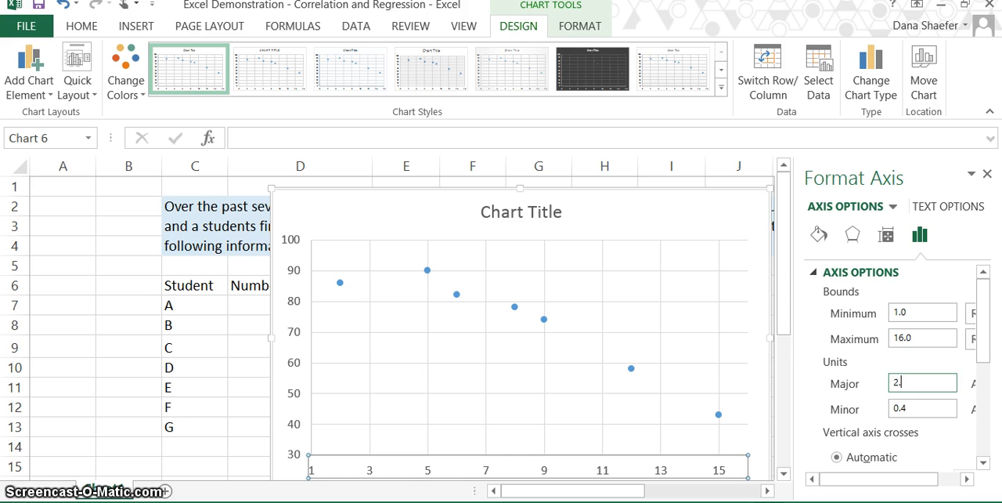
{"action": "key", "text": "BackSpace"}
{"action": "type", "text": "1"}
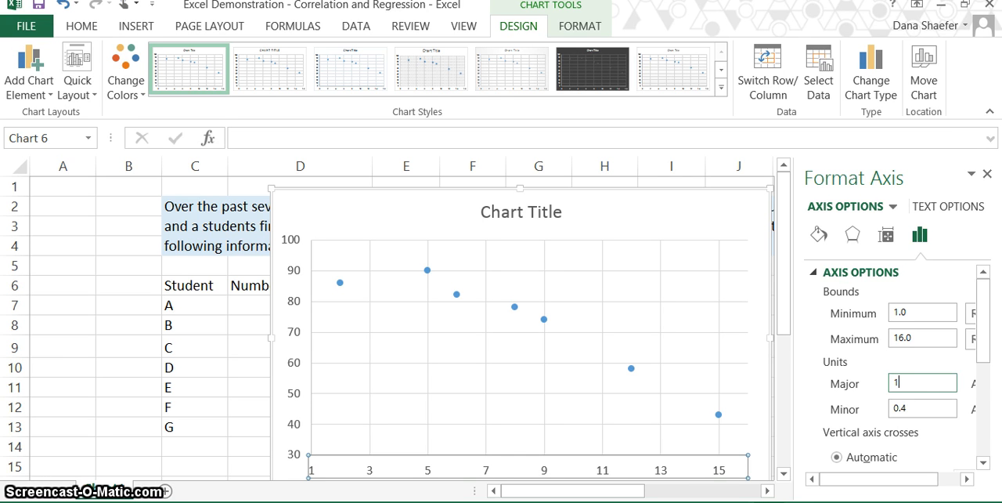
{"action": "type", "text": ".0"}
{"action": "key", "text": "Return"}
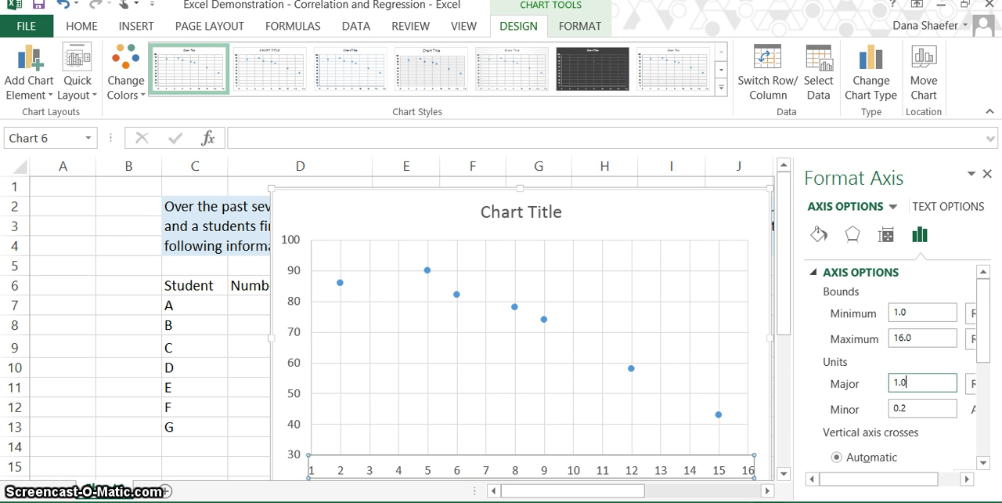
{"action": "left_click", "coordinate": [988, 176]}
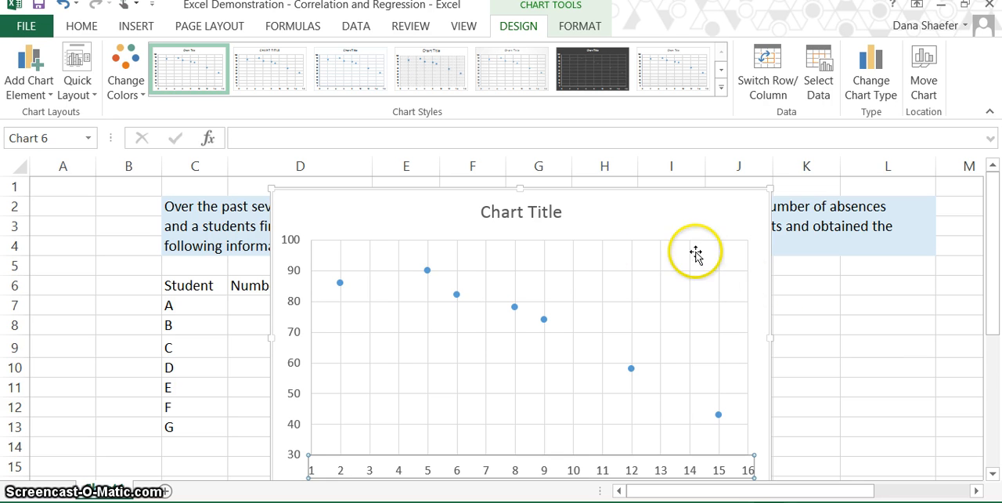
- Replace the chart's placeholder title with "Absences and Final Grades"
{"action": "left_click", "coordinate": [547, 218]}
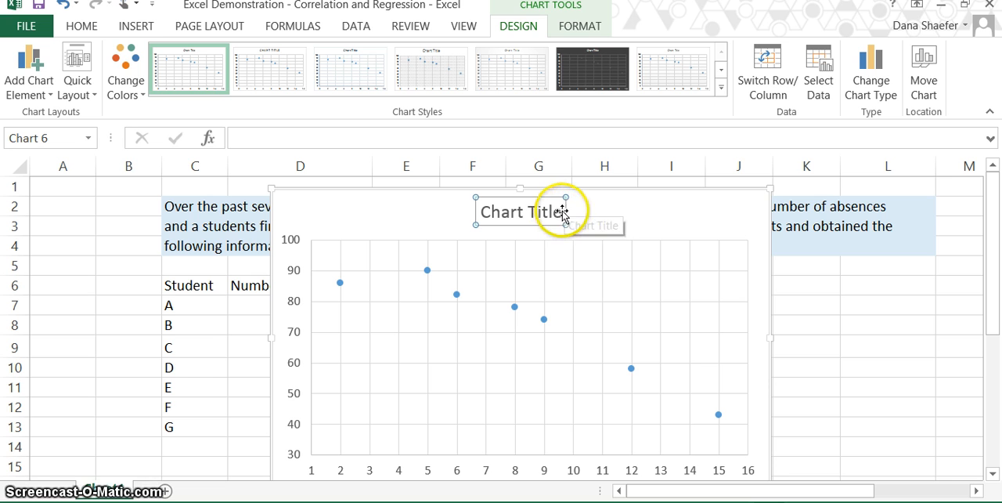
{"action": "left_click", "coordinate": [560, 211]}
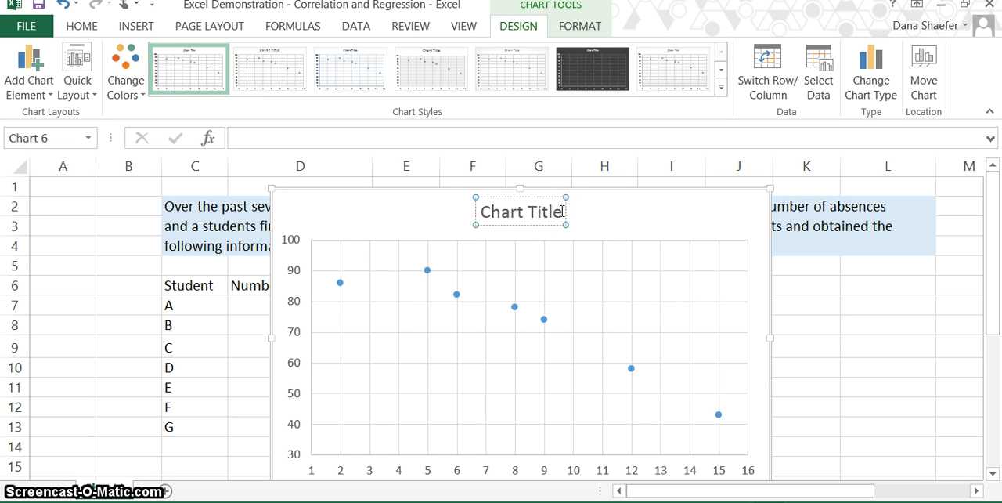
{"action": "key", "text": "BackSpace"}
{"action": "key", "text": "BackSpace"}
{"action": "key", "text": "BackSpace"}
{"action": "key", "text": "BackSpace"}
{"action": "key", "text": "BackSpace"}
{"action": "key", "text": "BackSpace"}
{"action": "key", "text": "BackSpace"}
{"action": "key", "text": "BackSpace"}
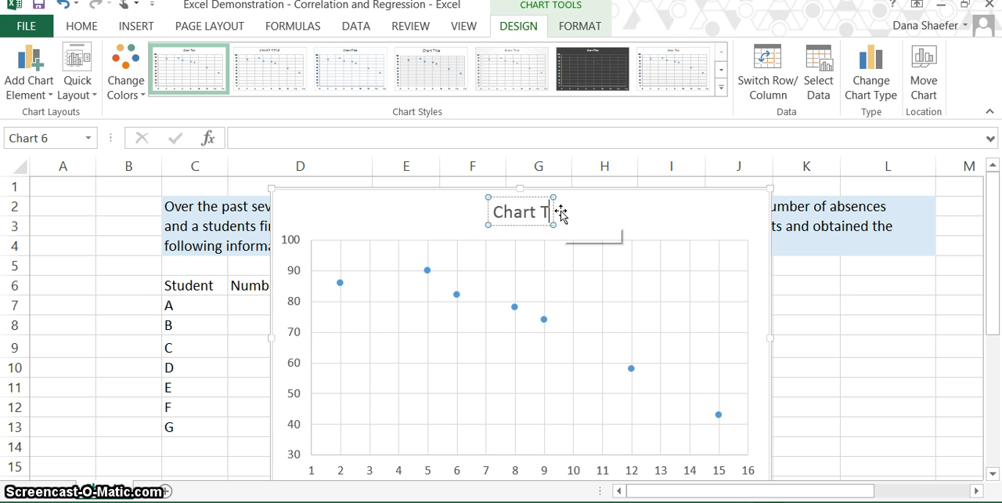
{"action": "key", "text": "BackSpace"}
{"action": "key", "text": "BackSpace"}
{"action": "key", "text": "BackSpace"}
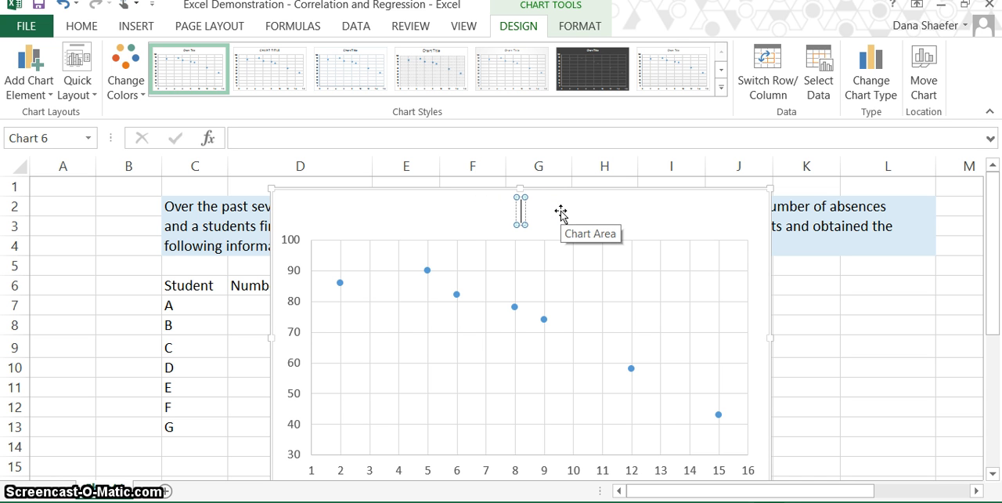
{"action": "type", "text": "Ab"}
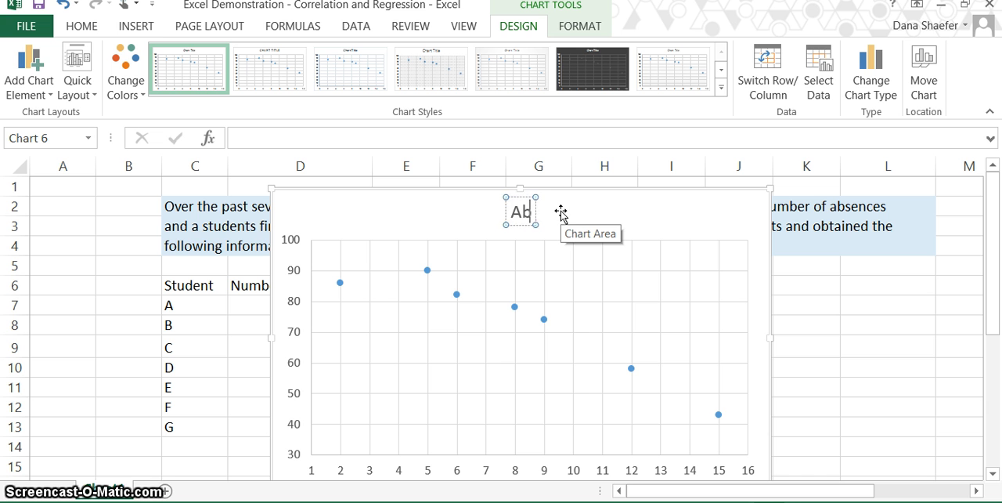
{"action": "type", "text": "sences"}
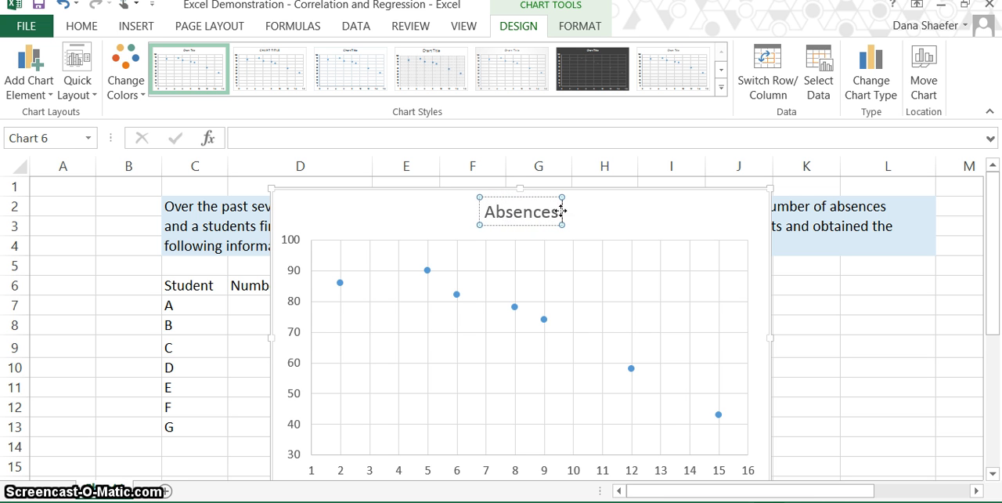
{"action": "type", "text": " and Fi"}
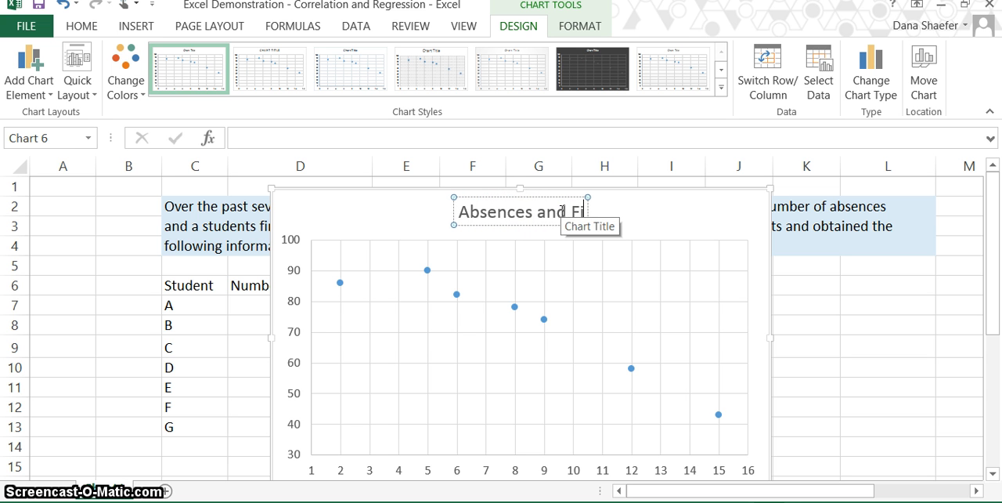
{"action": "type", "text": "nal Grades"}
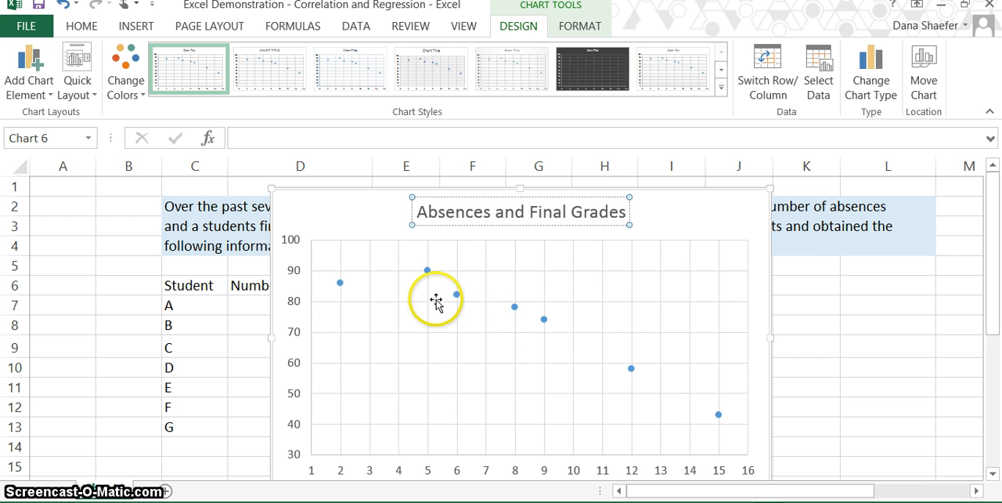
- Add a primary horizontal axis title to the scatter chart
{"action": "left_click", "coordinate": [29, 69]}
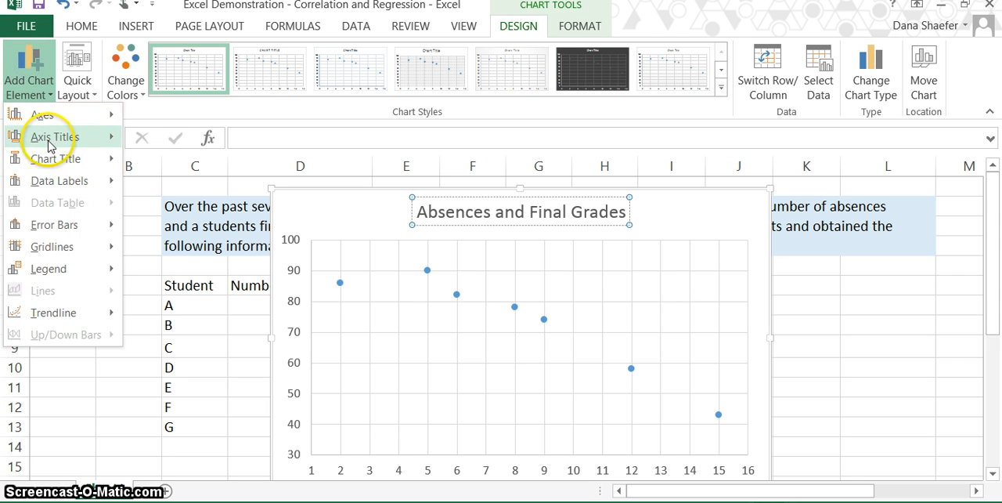
{"action": "left_click", "coordinate": [48, 138]}
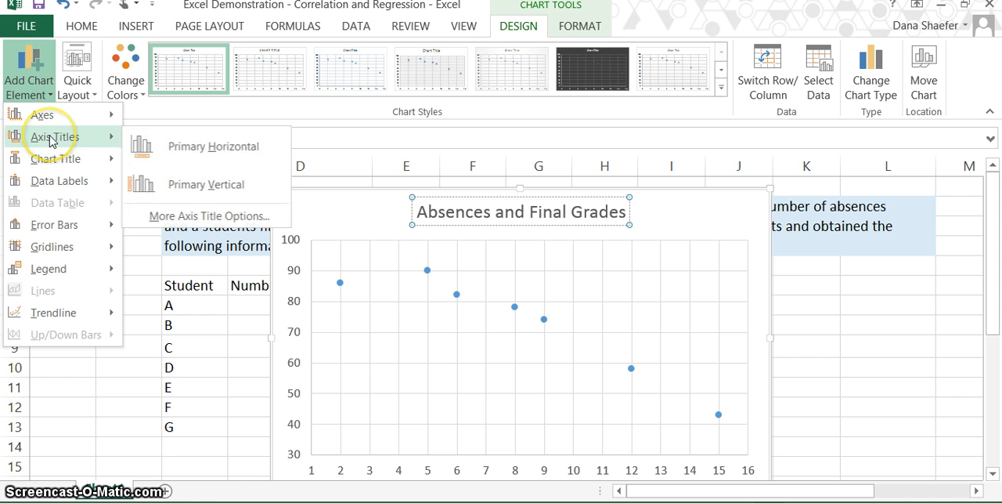
{"action": "left_click", "coordinate": [157, 149]}
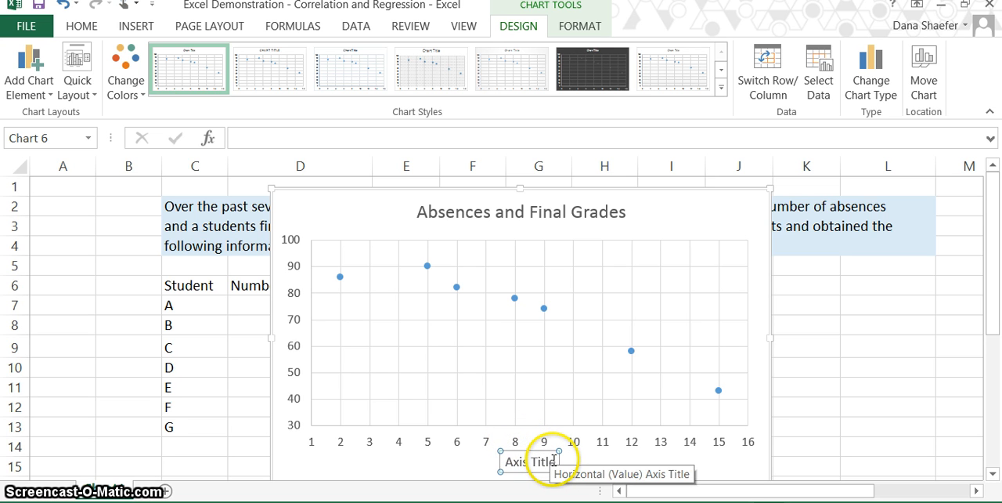
- Replace the horizontal axis title's placeholder text with "Number of Absences"
{"action": "left_click", "coordinate": [555, 460]}
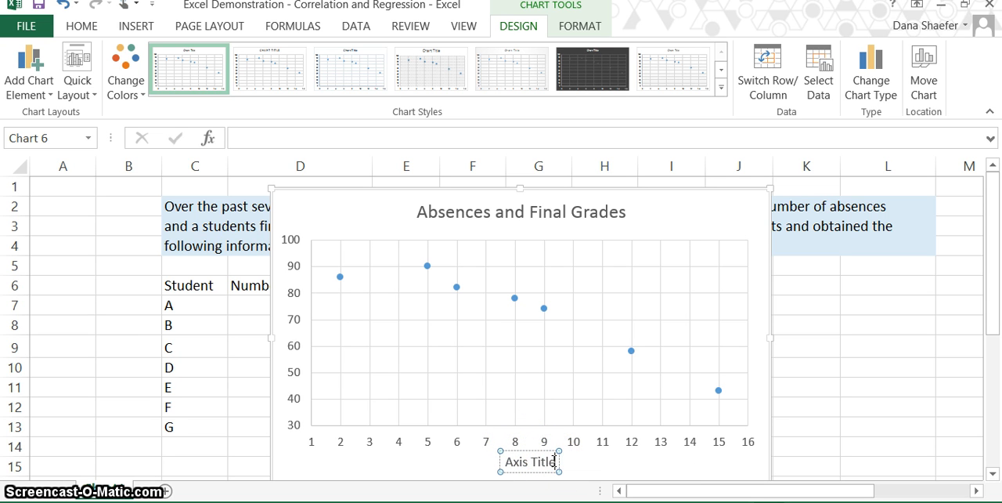
{"action": "key", "text": "BackSpace"}
{"action": "key", "text": "BackSpace"}
{"action": "key", "text": "BackSpace"}
{"action": "key", "text": "BackSpace"}
{"action": "key", "text": "BackSpace"}
{"action": "key", "text": "BackSpace"}
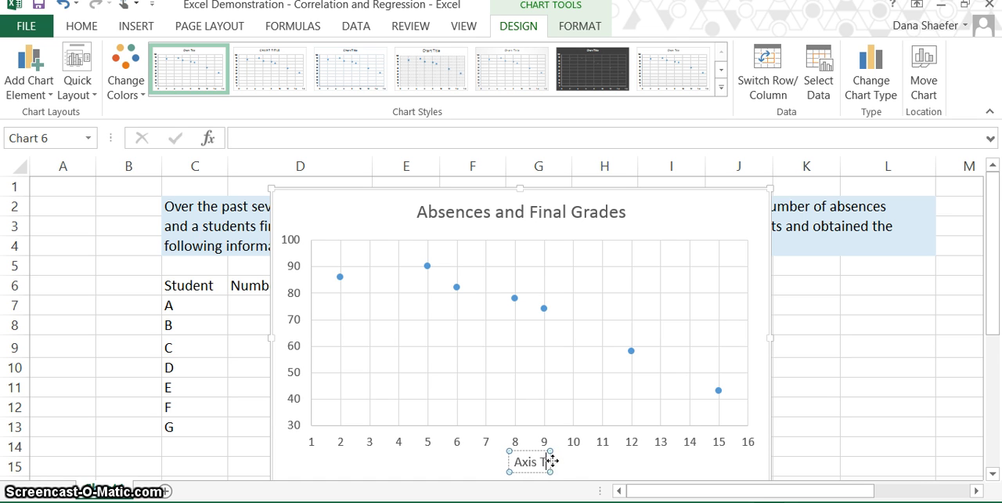
{"action": "key", "text": "BackSpace"}
{"action": "key", "text": "BackSpace"}
{"action": "key", "text": "BackSpace"}
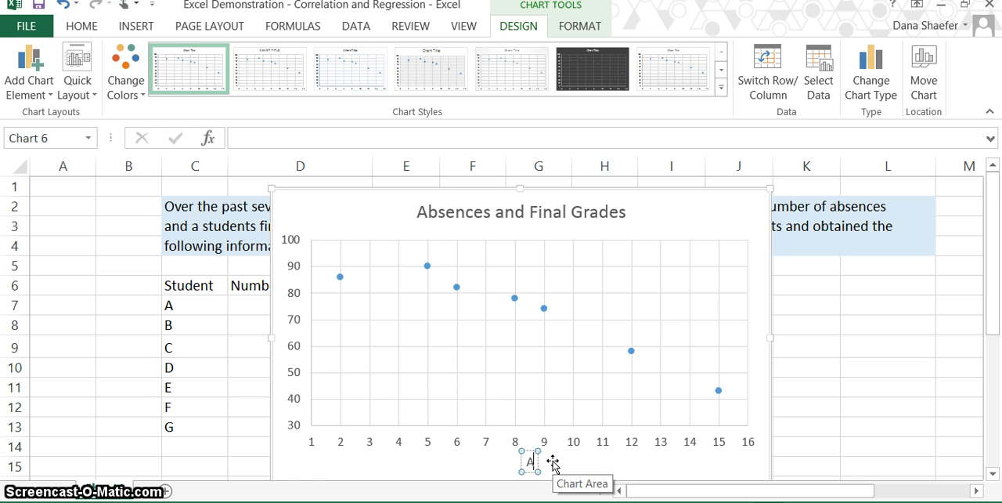
{"action": "key", "text": "BackSpace"}
{"action": "type", "text": "Nu"}
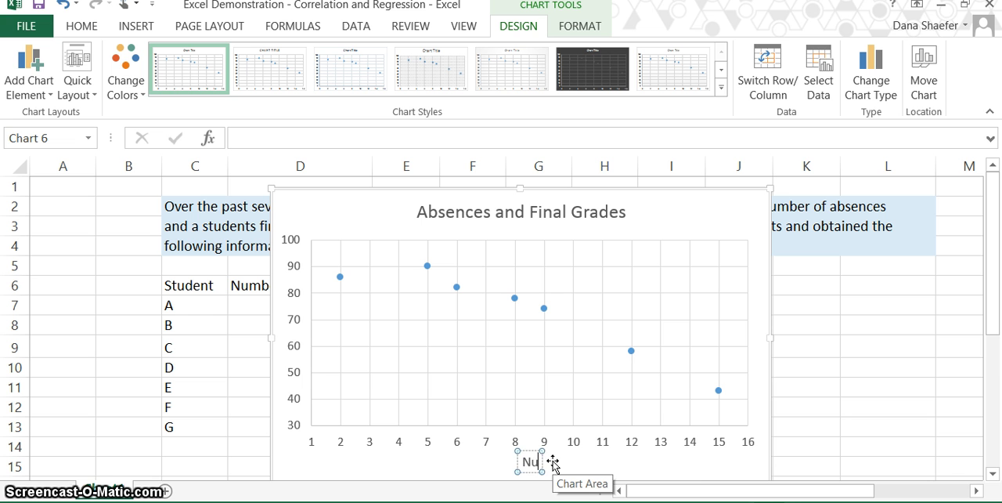
{"action": "type", "text": "mber of"}
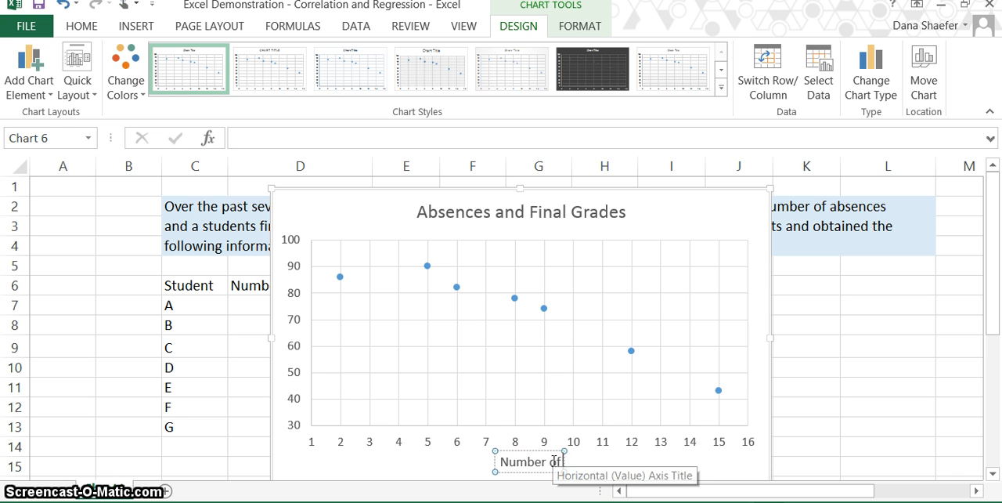
{"action": "type", "text": " Absences"}
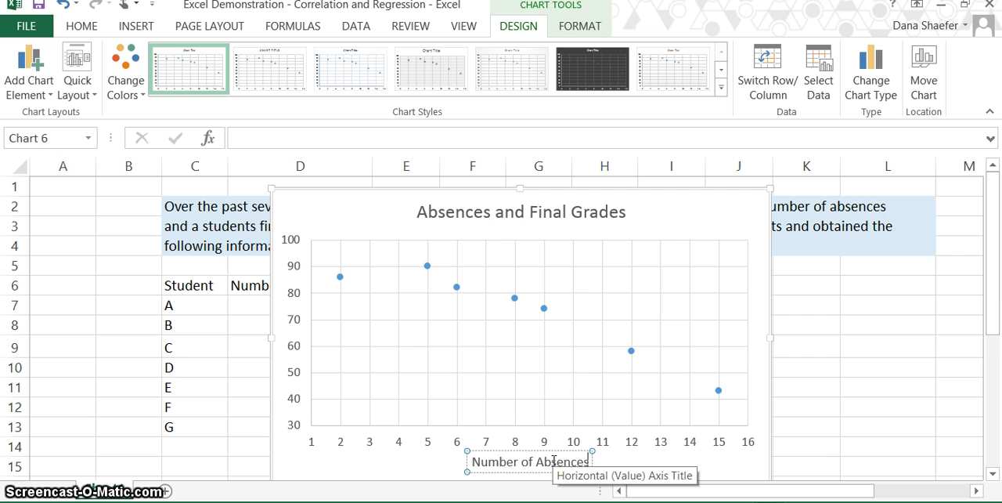
{"action": "left_click", "coordinate": [464, 437]}
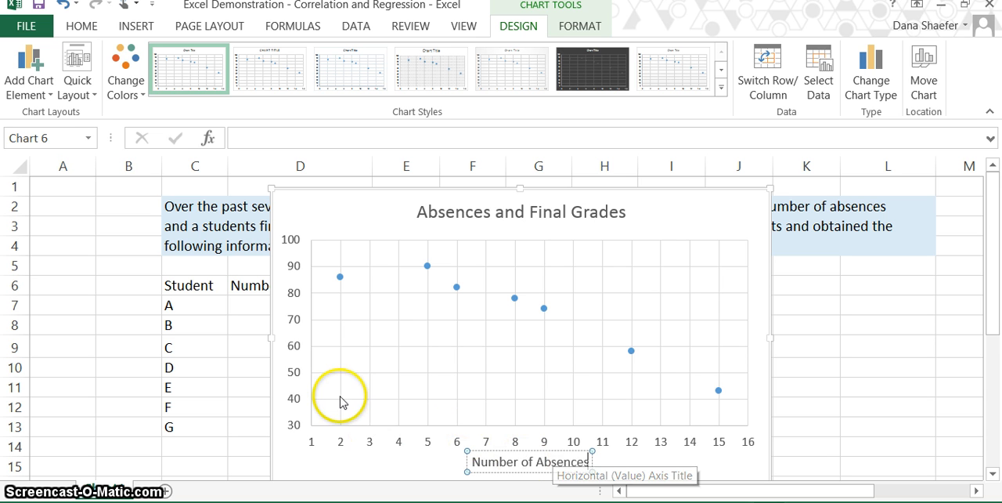
- Add a primary vertical axis title to the scatter chart
{"action": "left_click", "coordinate": [25, 56]}
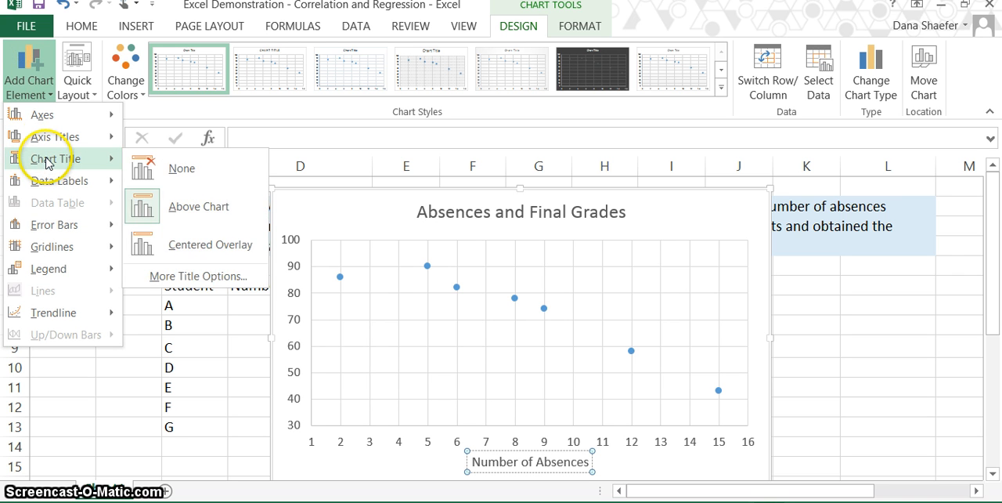
{"action": "mouse_move", "coordinate": [54, 140]}
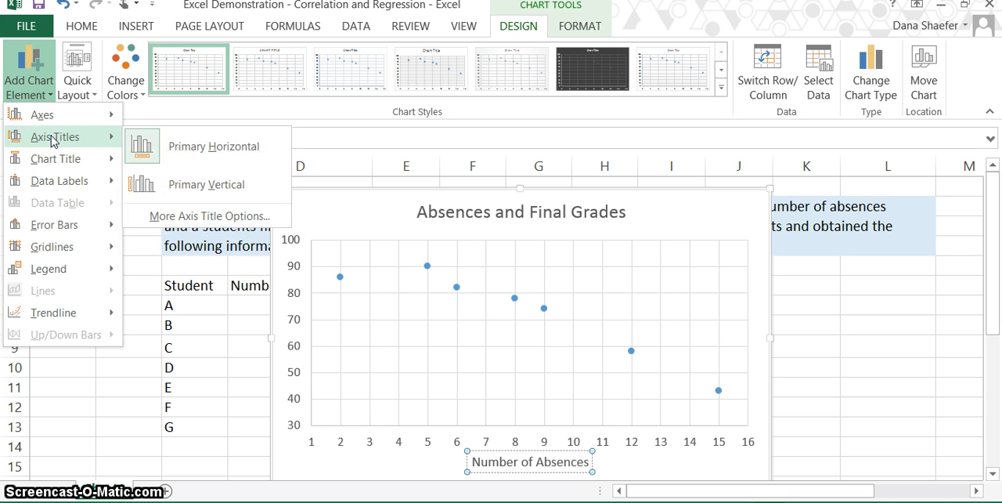
{"action": "left_click", "coordinate": [197, 193]}
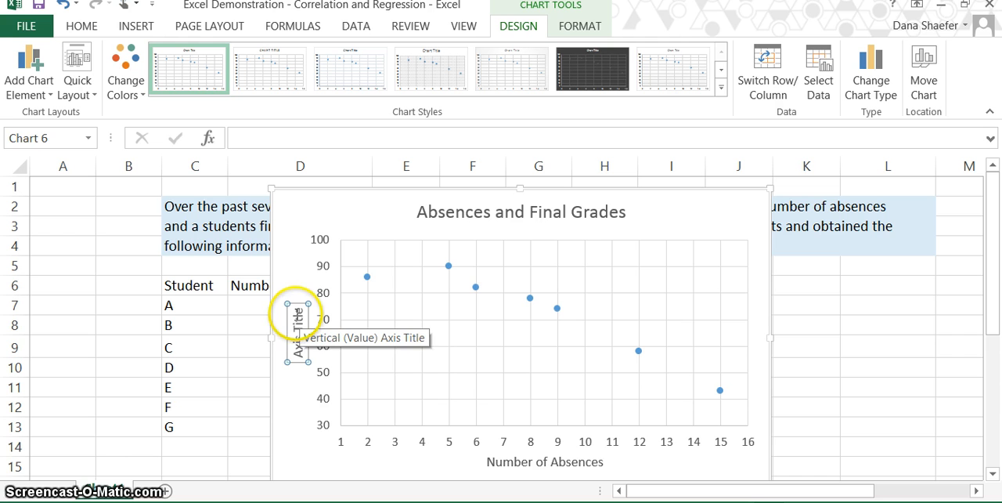
- Replace the vertical axis title's placeholder text with "Final Grade in &" and deselect the chart
{"action": "left_click", "coordinate": [296, 320]}
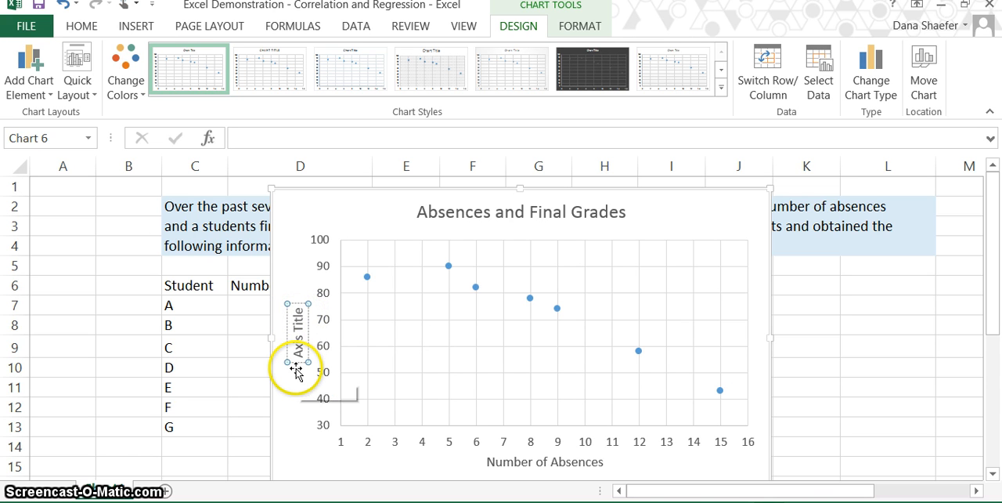
{"action": "key", "text": "BackSpace"}
{"action": "key", "text": "BackSpace"}
{"action": "key", "text": "BackSpace"}
{"action": "key", "text": "BackSpace"}
{"action": "key", "text": "BackSpace"}
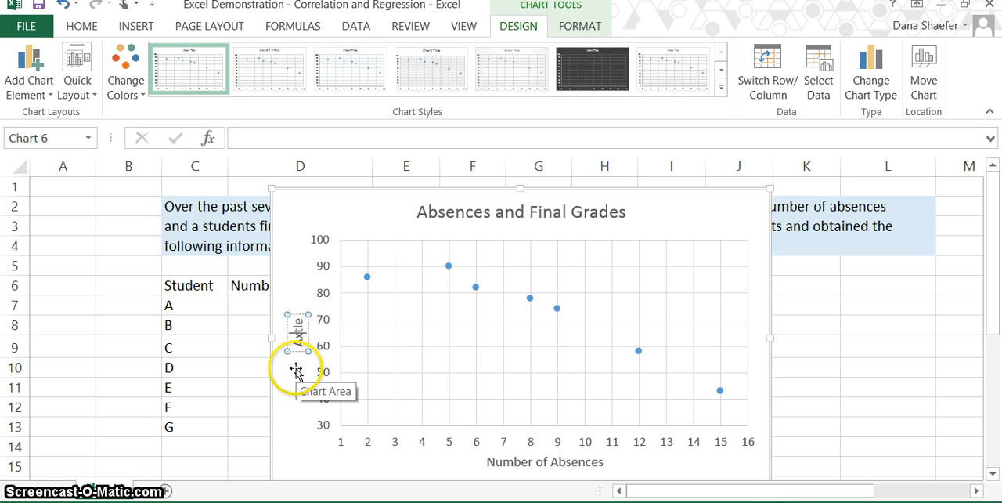
{"action": "key", "text": "BackSpace"}
{"action": "key", "text": "BackSpace"}
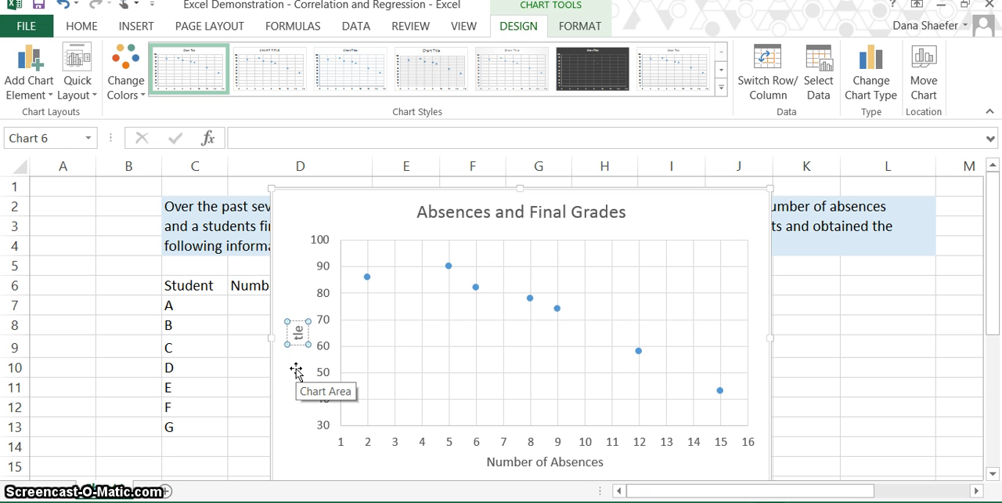
{"action": "type", "text": "Final"}
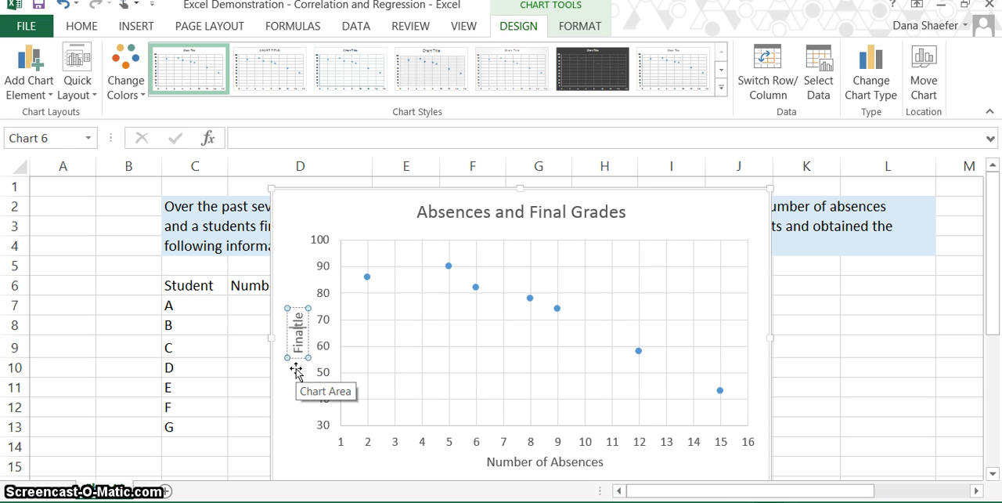
{"action": "type", "text": " Grade"}
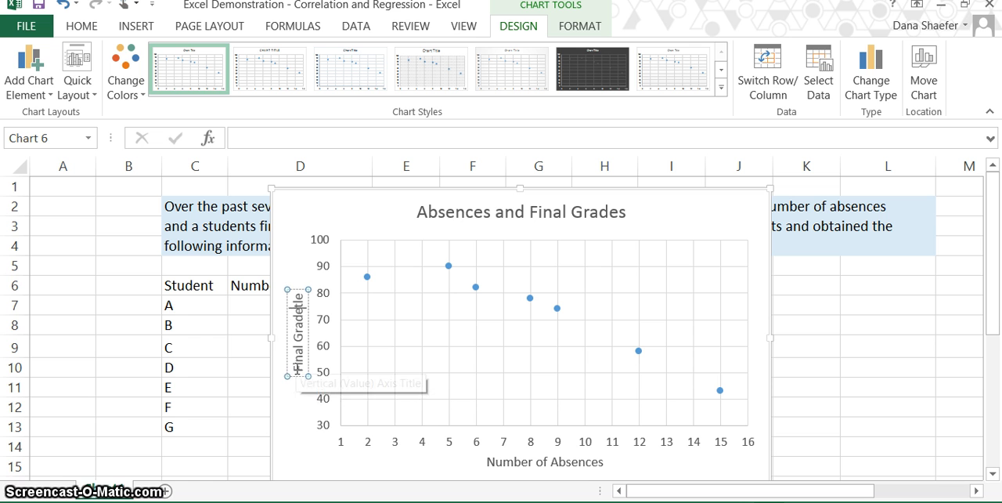
{"action": "type", "text": " in "}
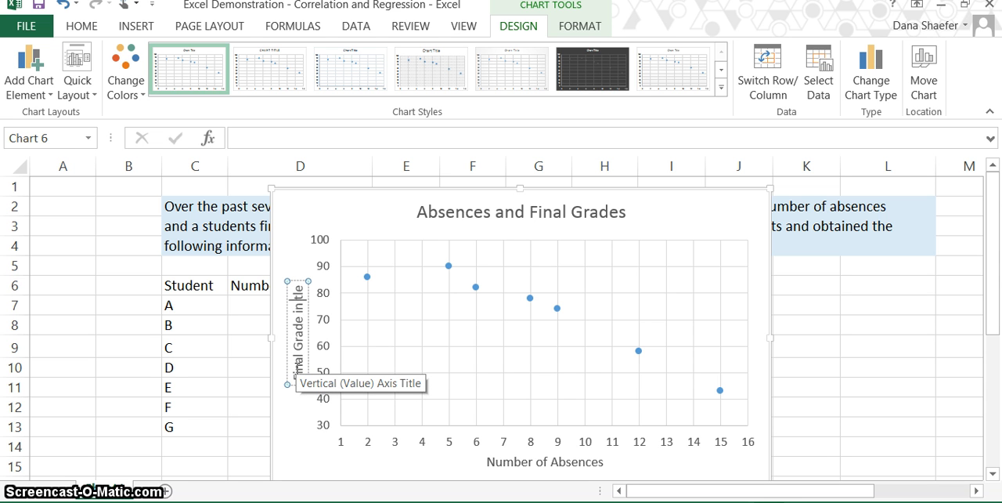
{"action": "type", "text": "%"}
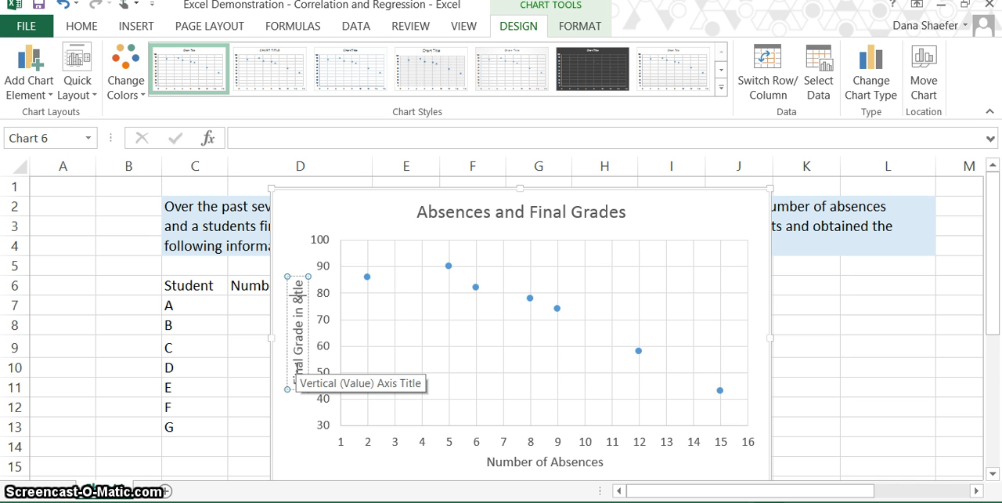
{"action": "key", "text": "Delete"}
{"action": "key", "text": "Delete"}
{"action": "key", "text": "Delete"}
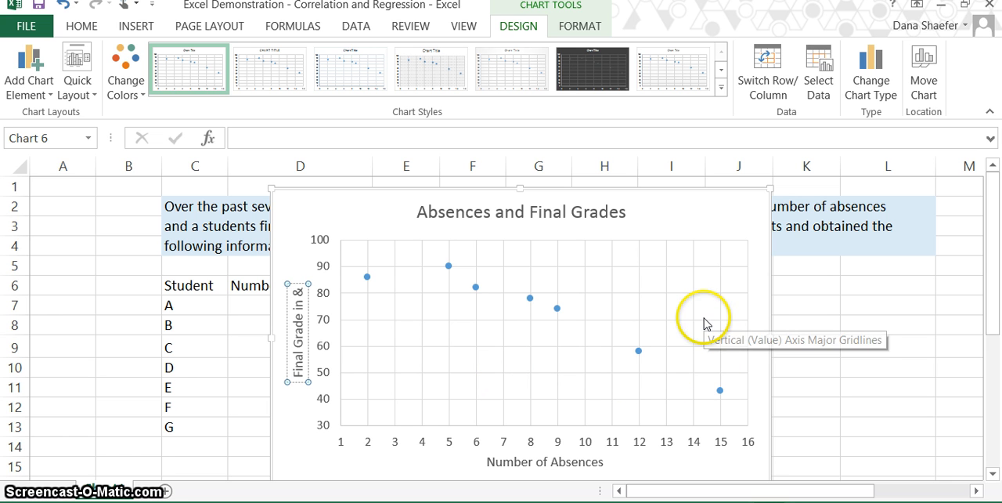
{"action": "left_click", "coordinate": [827, 317]}
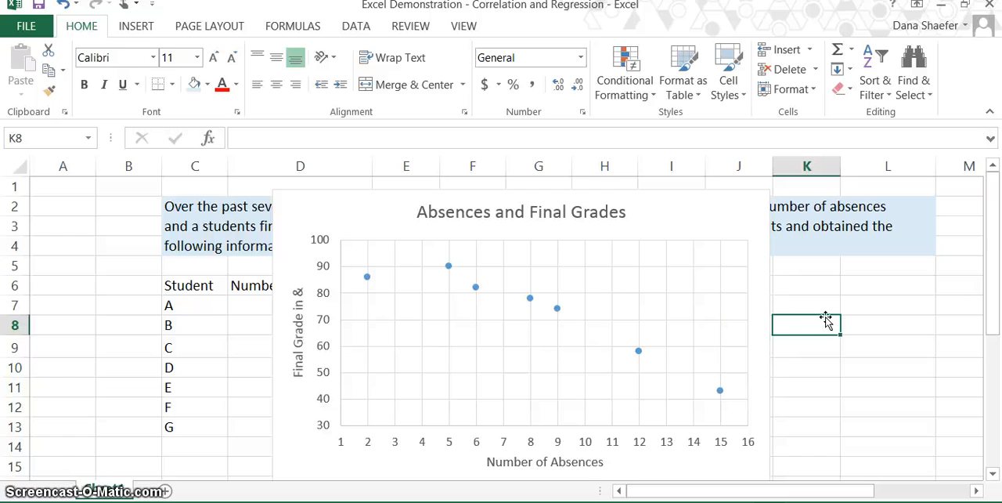
- Add a linear trendline to the scatter chart's data series and select the trendline
{"action": "left_click", "coordinate": [530, 299]}
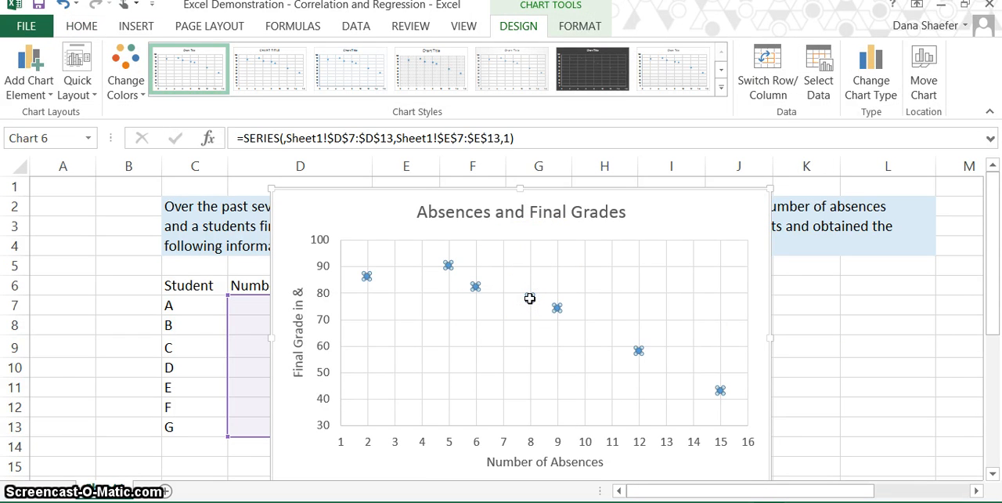
{"action": "left_click", "coordinate": [23, 70]}
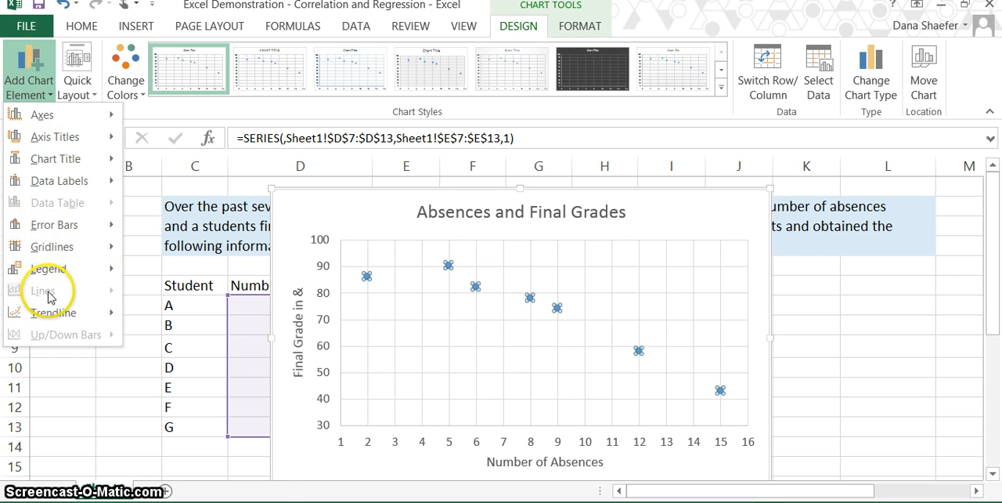
{"action": "mouse_move", "coordinate": [50, 313]}
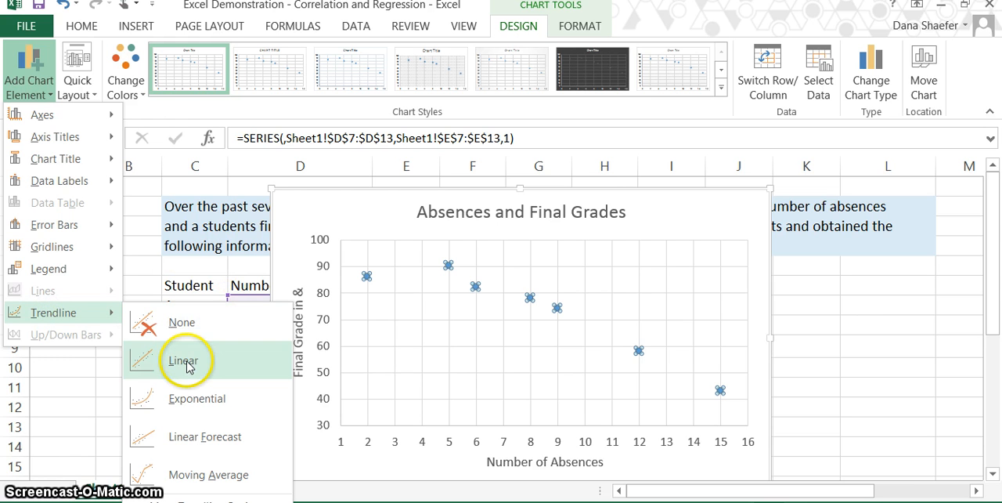
{"action": "left_click", "coordinate": [187, 366]}
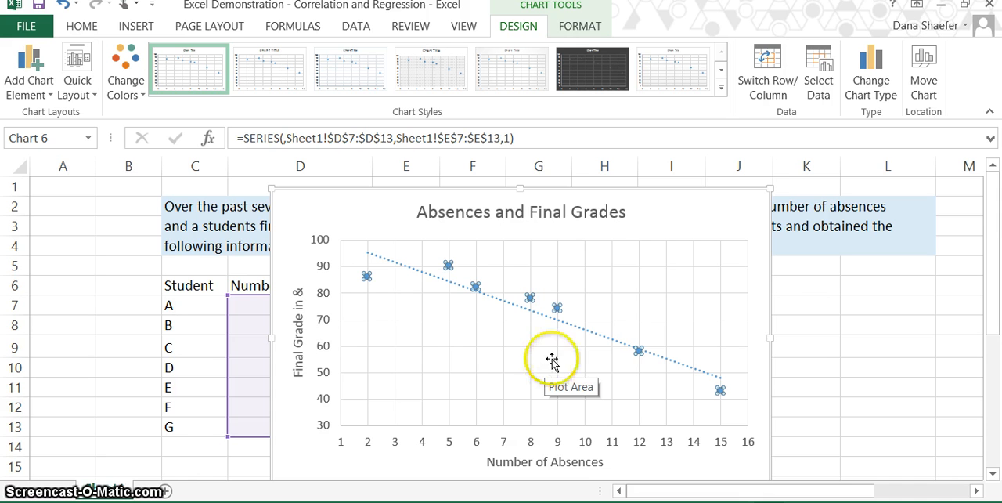
{"action": "left_click", "coordinate": [585, 335]}
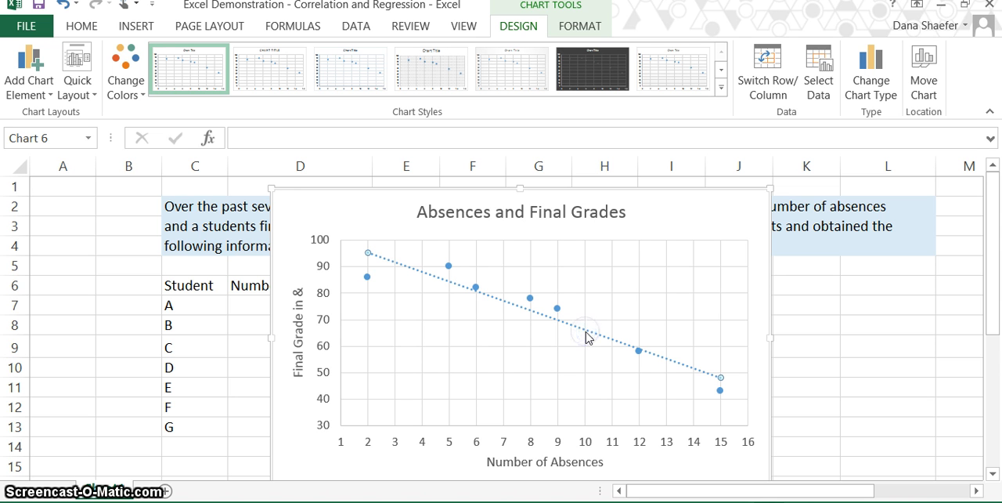
- Display the trendline's equation and R-squared value on the scatter chart and close the trendline formatting options
{"action": "double_click", "coordinate": [588, 335]}
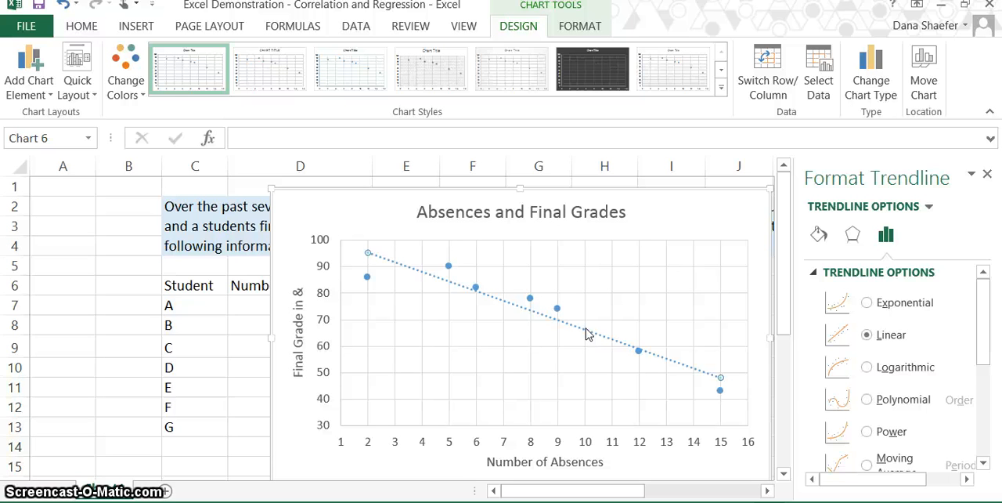
{"action": "scroll", "coordinate": [964, 418], "scroll_direction": "down", "scroll_amount": 5}
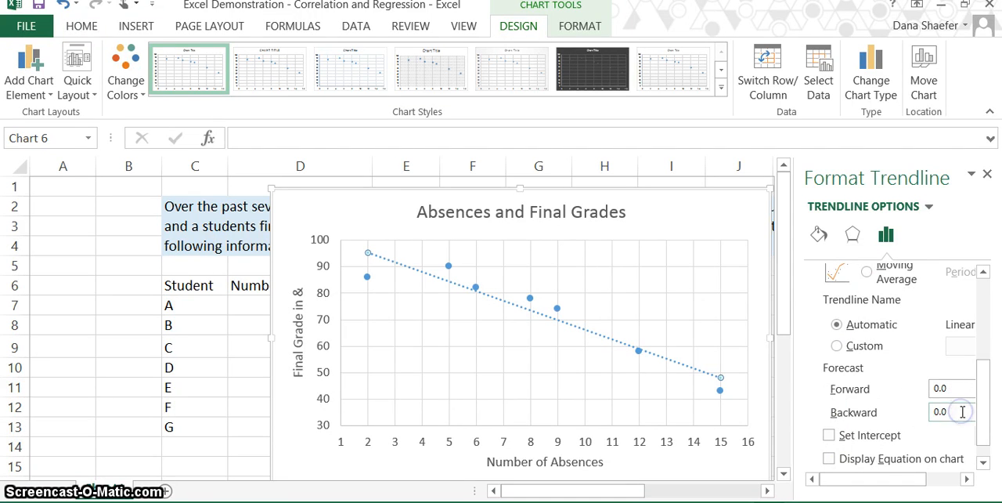
{"action": "scroll", "coordinate": [962, 412], "scroll_direction": "up", "scroll_amount": 3}
{"action": "scroll", "coordinate": [900, 368], "scroll_direction": "up", "scroll_amount": 1}
{"action": "scroll", "coordinate": [901, 368], "scroll_direction": "down", "scroll_amount": 2}
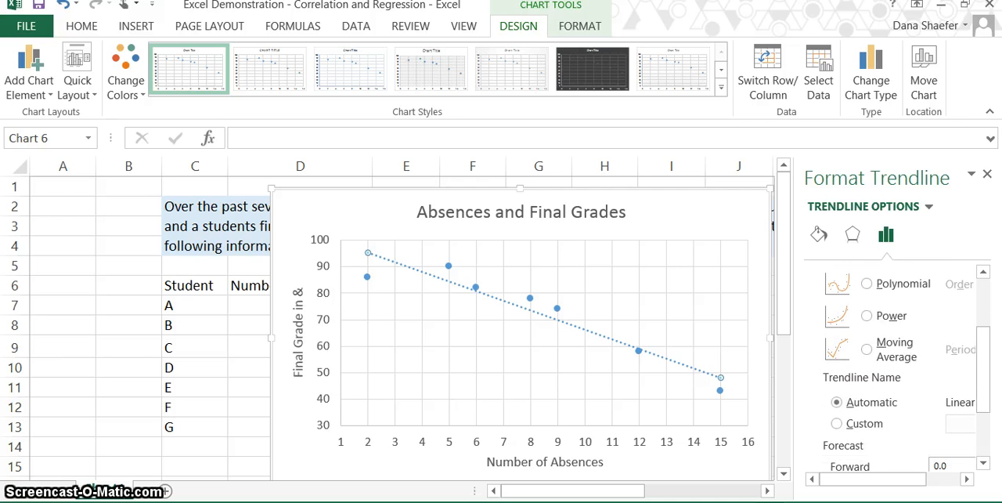
{"action": "scroll", "coordinate": [893, 368], "scroll_direction": "down", "scroll_amount": 2}
{"action": "scroll", "coordinate": [962, 412], "scroll_direction": "down", "scroll_amount": 1}
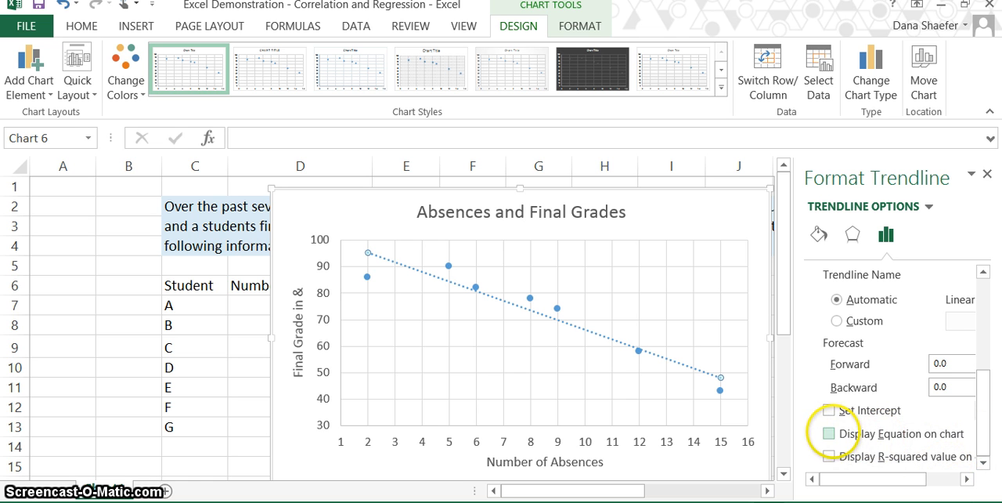
{"action": "left_click", "coordinate": [829, 433]}
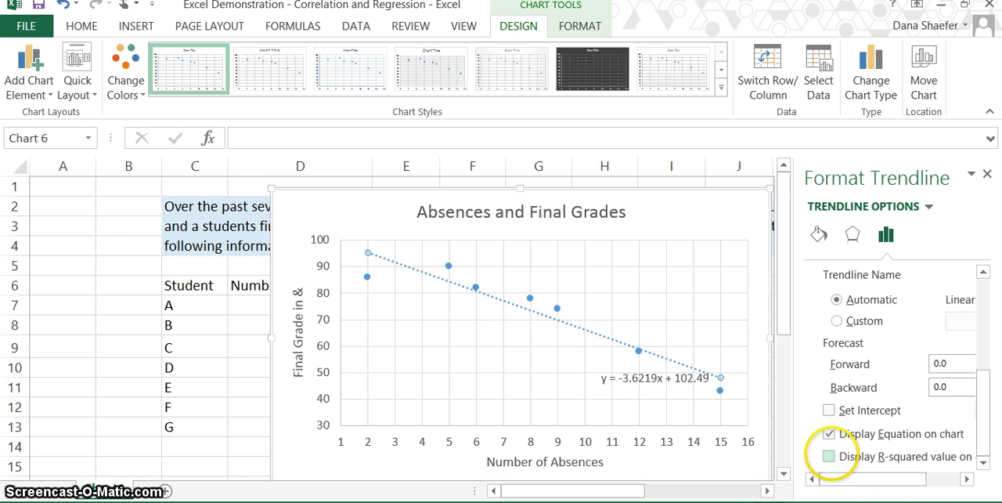
{"action": "left_click", "coordinate": [830, 456]}
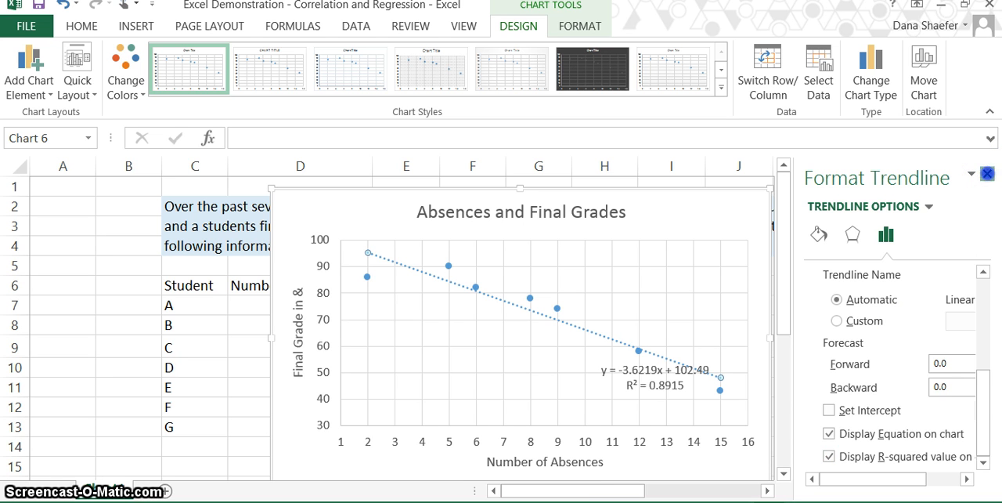
{"action": "left_click", "coordinate": [987, 173]}
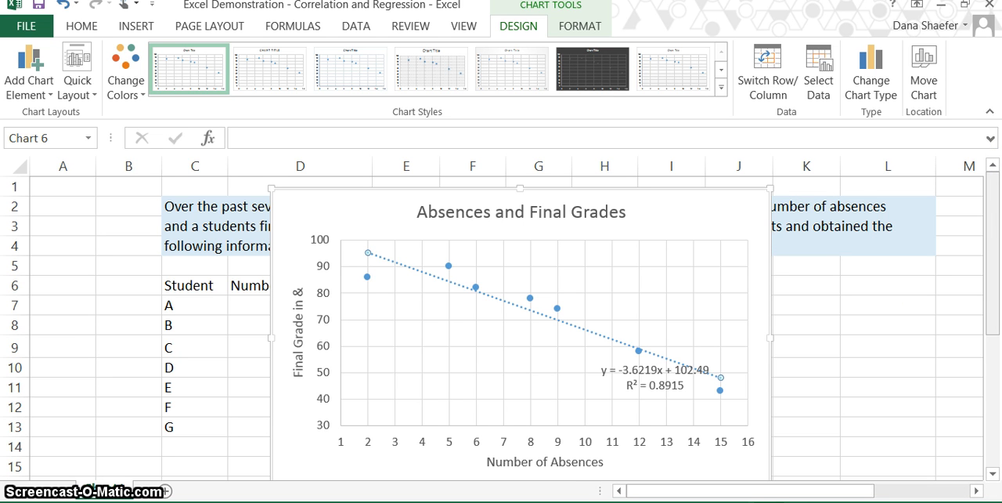
- Move the trendline's equation and R-squared label above the line into a clear area of the plot
{"action": "left_click", "coordinate": [668, 379]}
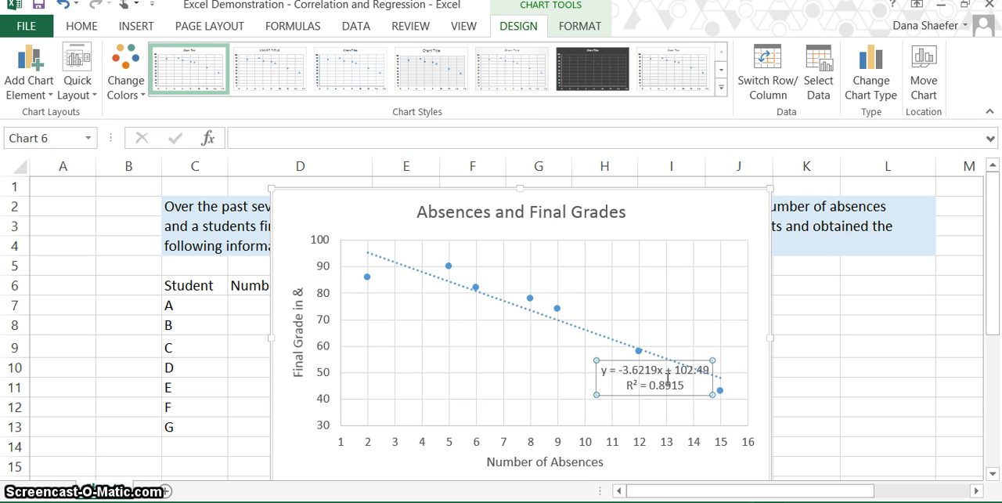
{"action": "left_click_drag", "start_coordinate": [667, 378], "coordinate": [669, 356]}
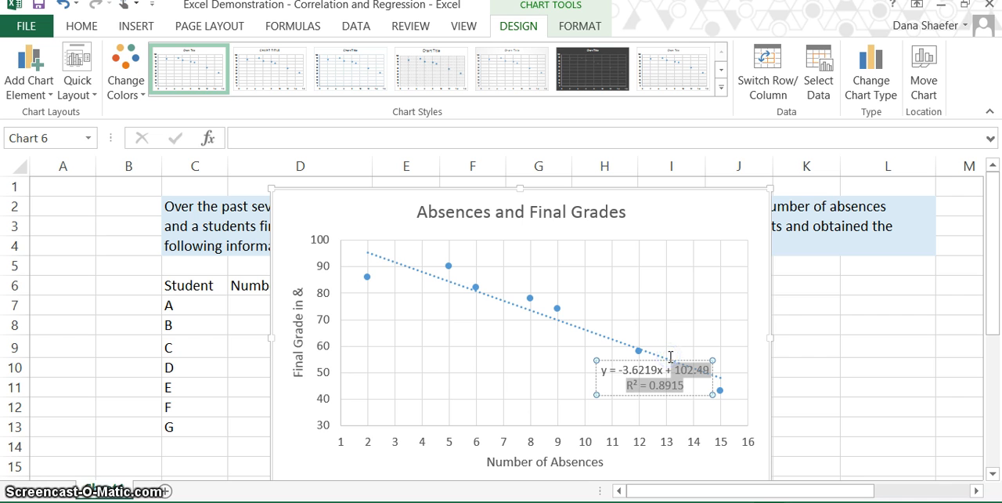
{"action": "left_click", "coordinate": [612, 410]}
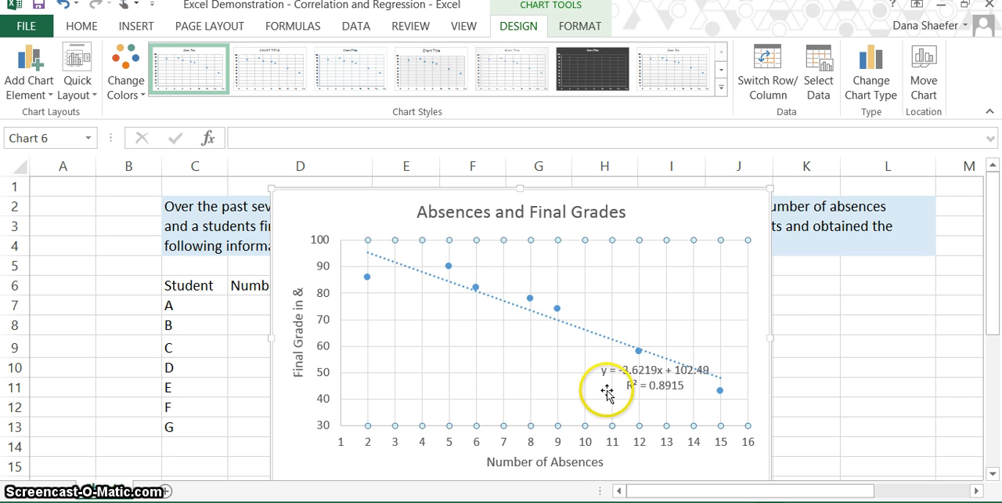
{"action": "left_click", "coordinate": [608, 381]}
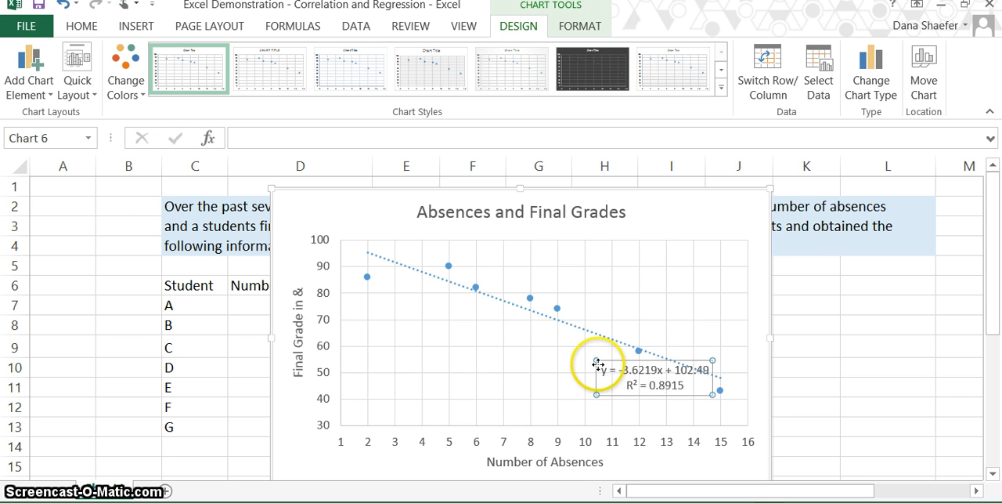
{"action": "left_click_drag", "start_coordinate": [597, 357], "coordinate": [600, 298]}
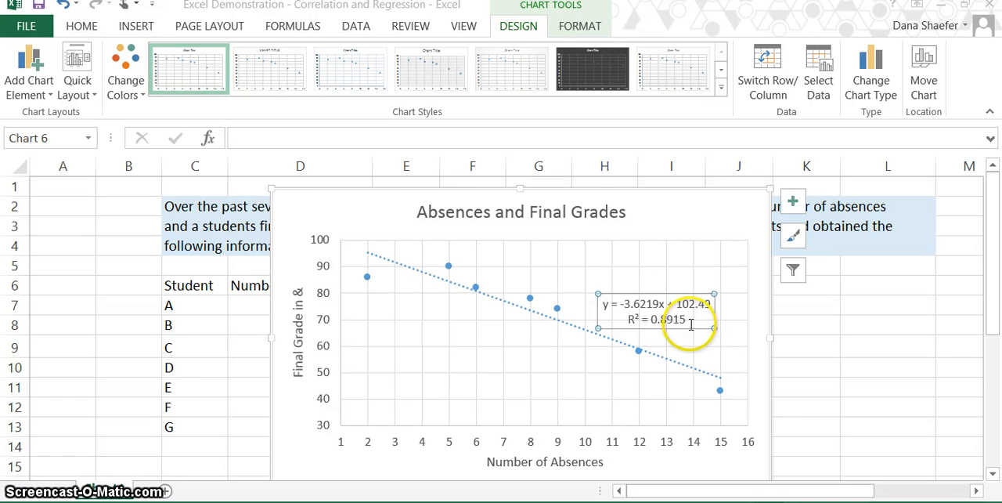
- Shift the chart title slightly to the right and undo the last small nudge
{"action": "left_click", "coordinate": [589, 218]}
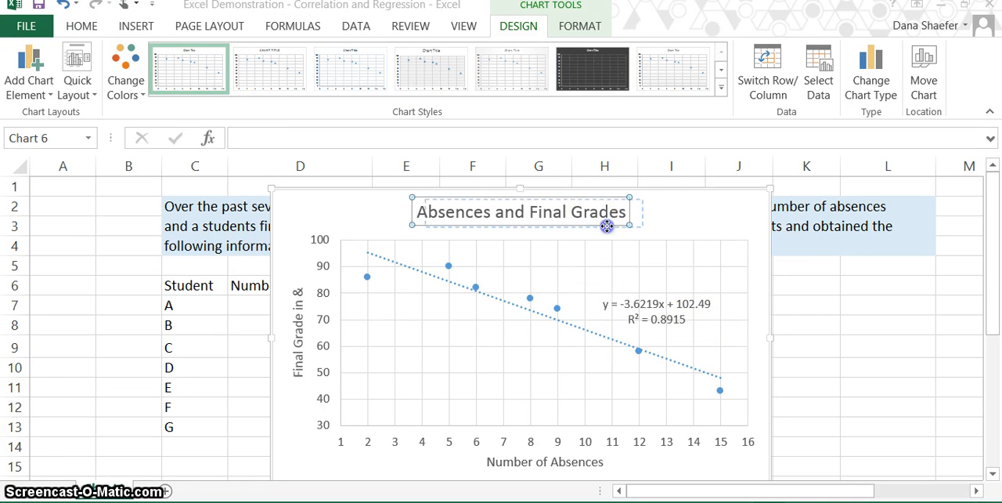
{"action": "left_click", "coordinate": [626, 226]}
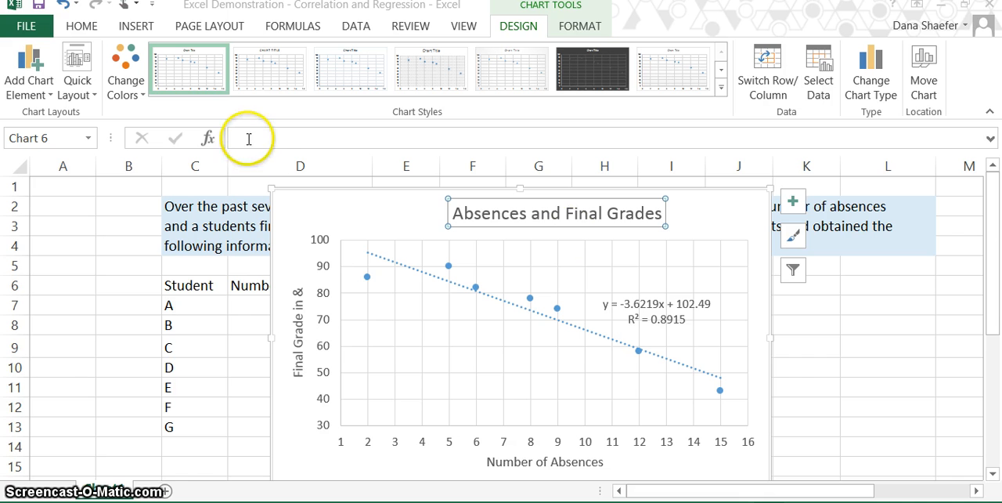
{"action": "left_click", "coordinate": [64, 5]}
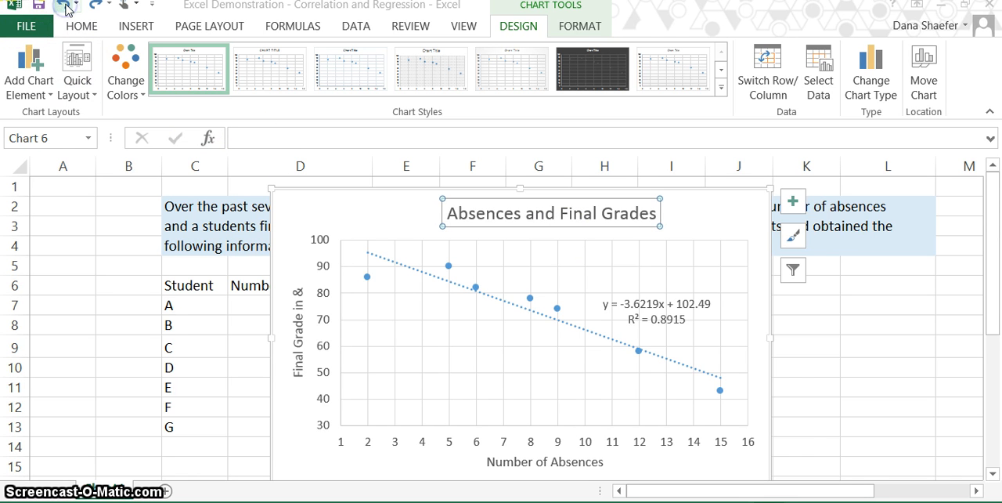
- Move the scatter chart off the data table so it starts at column I, clear of the r and r² cells
{"action": "left_click_drag", "start_coordinate": [304, 215], "coordinate": [617, 212]}
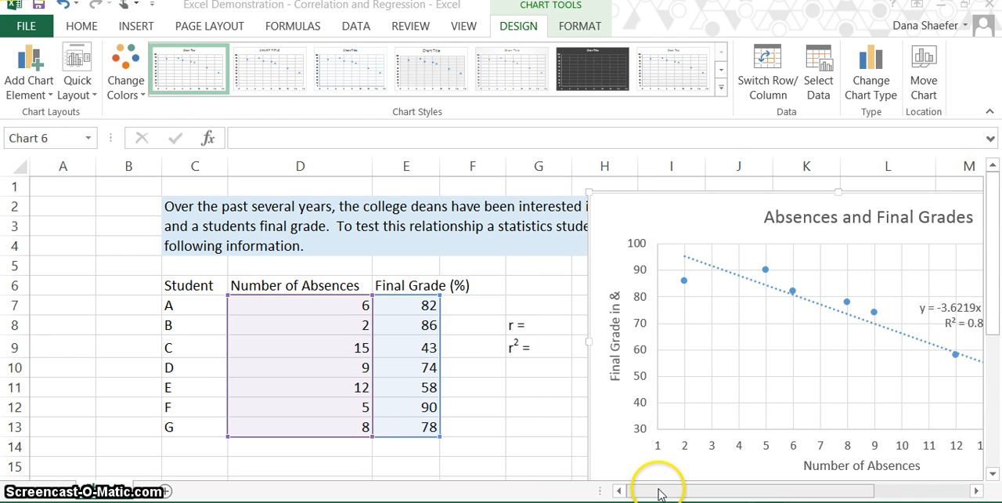
{"action": "left_click_drag", "start_coordinate": [660, 495], "coordinate": [745, 495]}
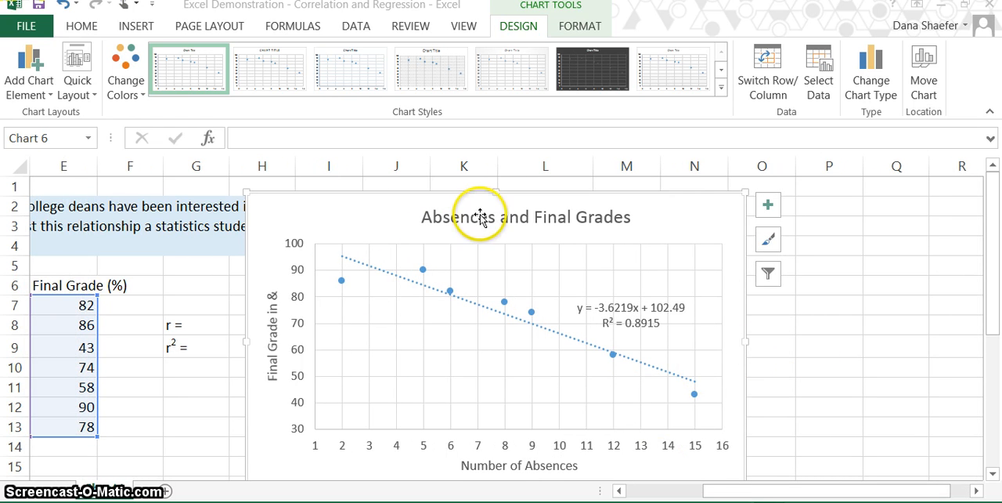
{"action": "left_click_drag", "start_coordinate": [391, 215], "coordinate": [454, 214]}
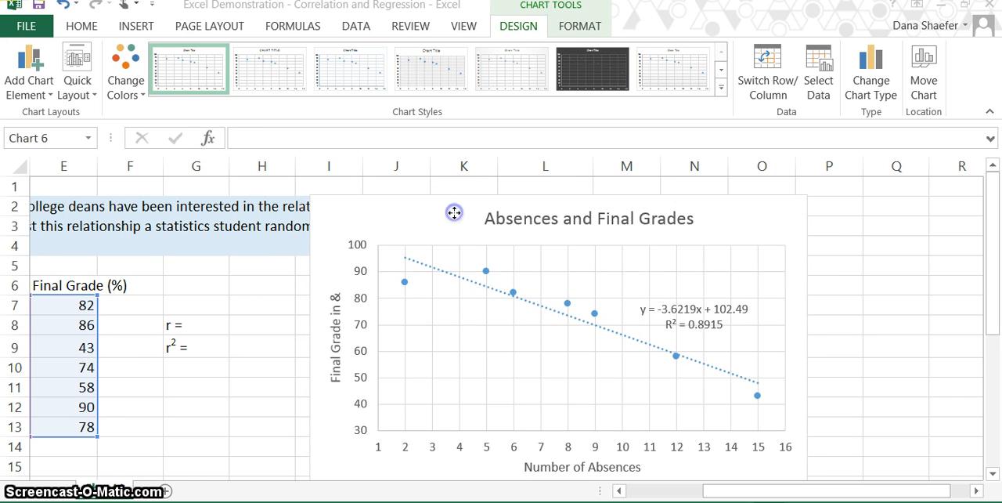
- Enter the chart's R-squared value 0.8915 in cell H9 beside the r² label
{"action": "left_click", "coordinate": [242, 343]}
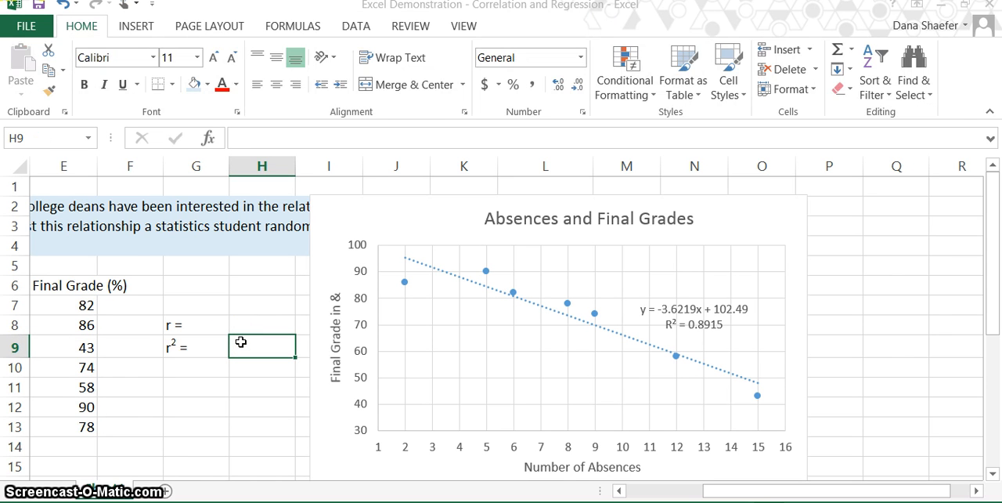
{"action": "type", "text": "0"}
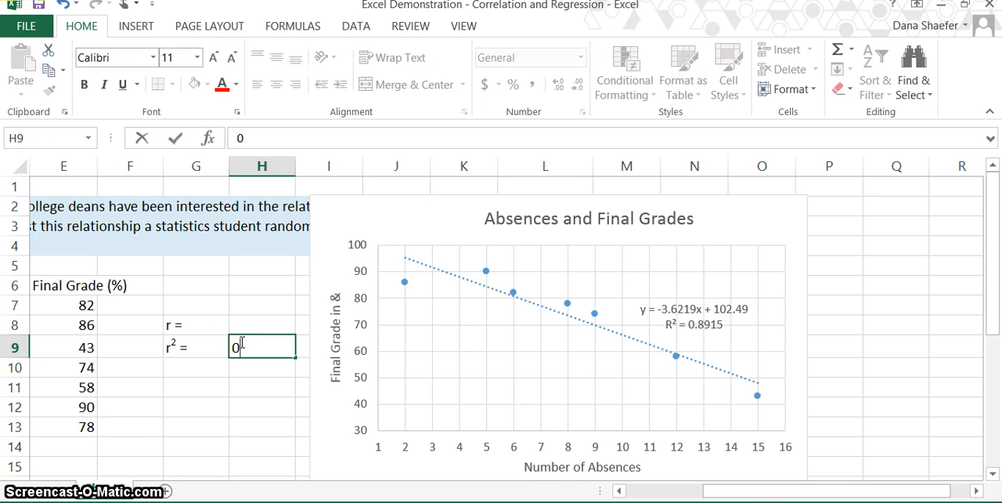
{"action": "key", "text": "BackSpace"}
{"action": "type", "text": "="}
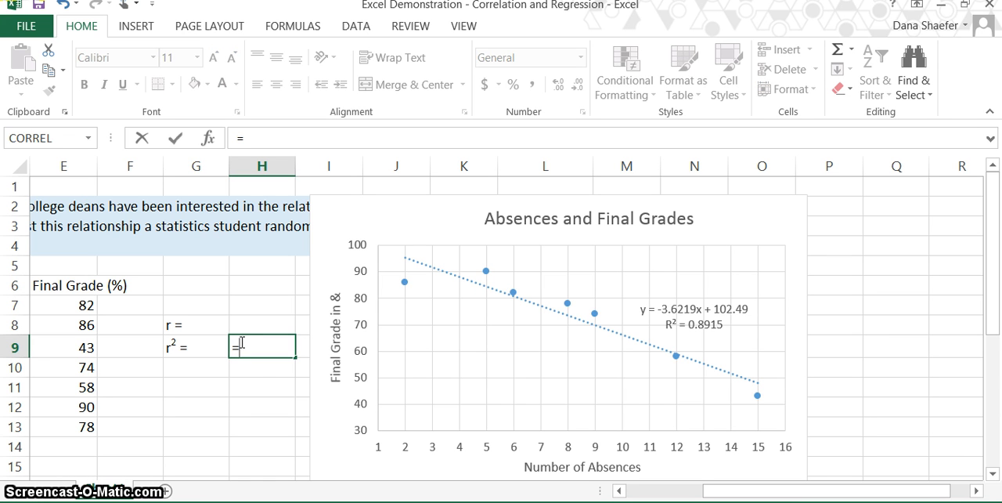
{"action": "key", "text": "Escape"}
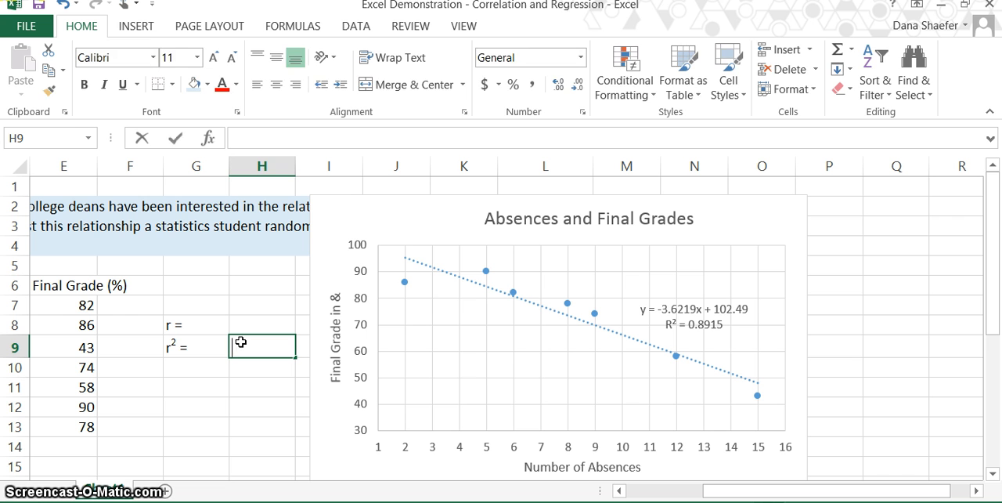
{"action": "type", "text": "0.8"}
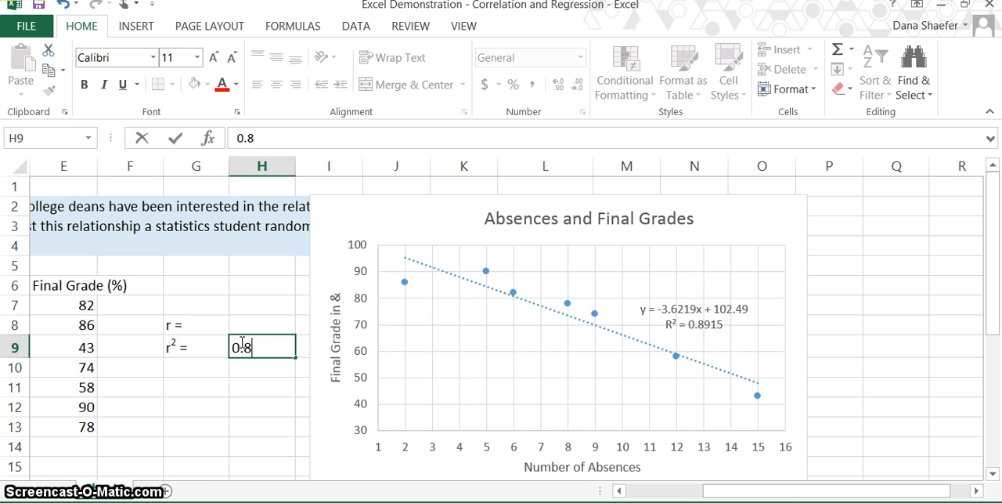
{"action": "type", "text": "915"}
{"action": "key", "text": "Return"}
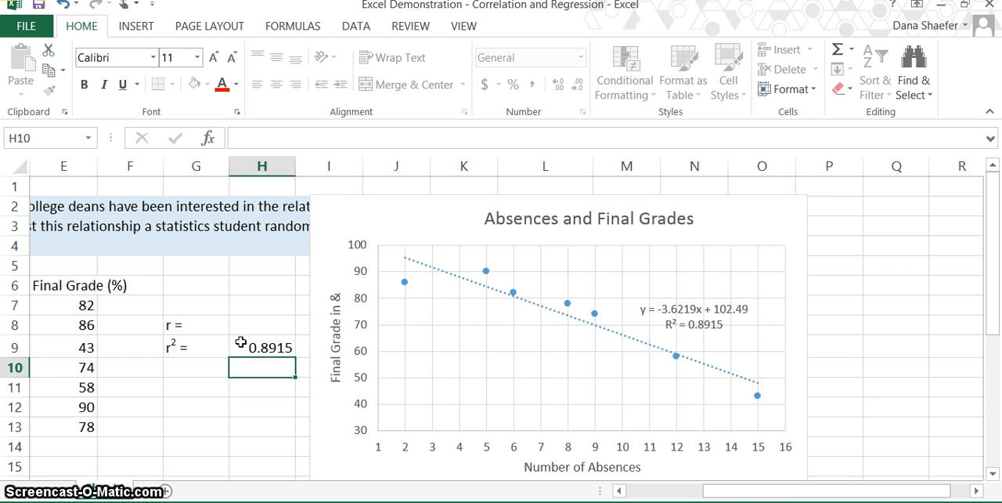
- Calculate r in cell H8 as the square root of the r² value with =sqrt(H9)
{"action": "left_click", "coordinate": [260, 327]}
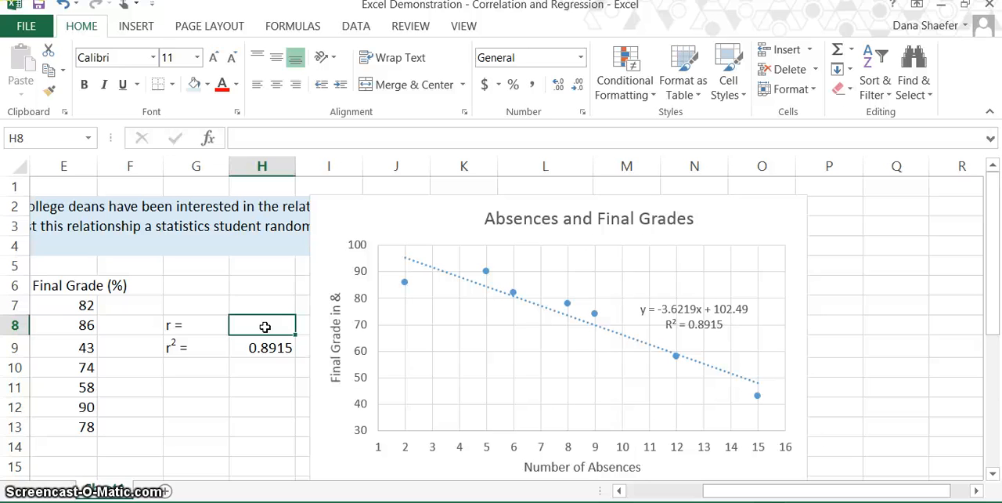
{"action": "type", "text": "="}
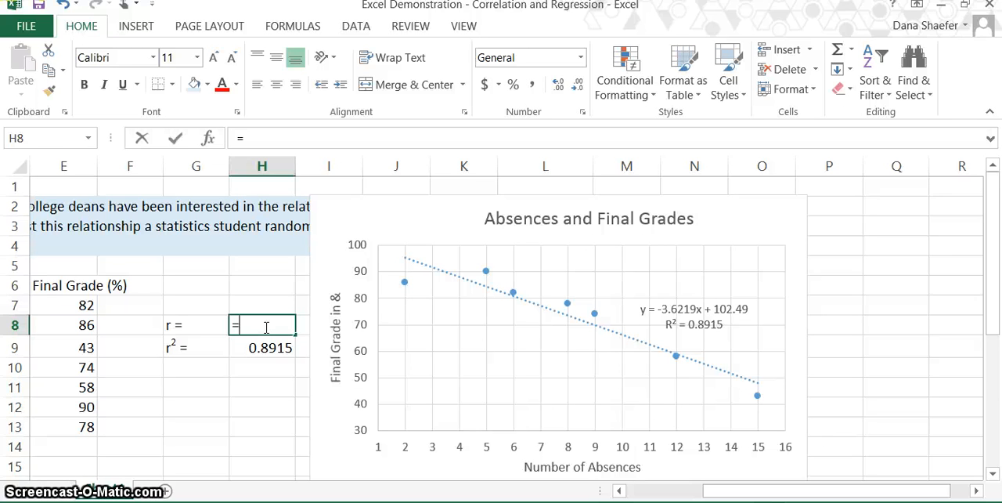
{"action": "type", "text": "s"}
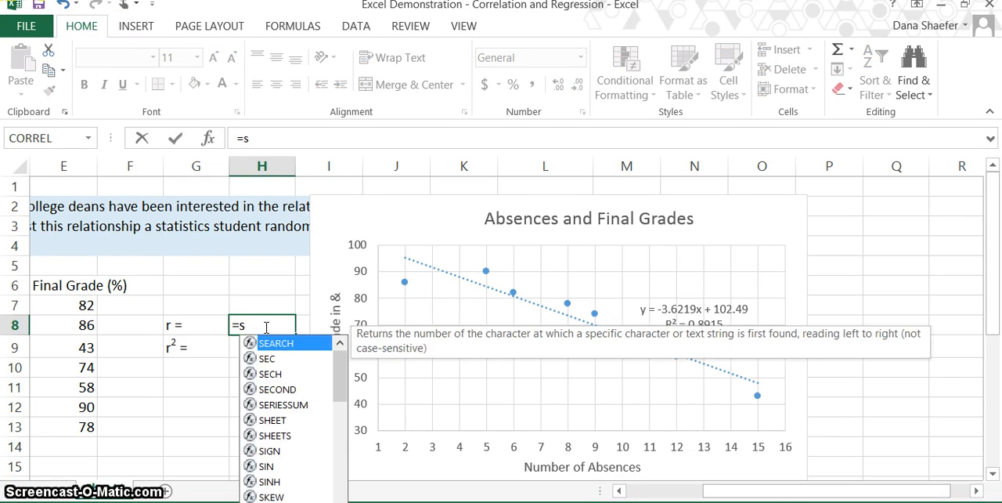
{"action": "type", "text": "qrt("}
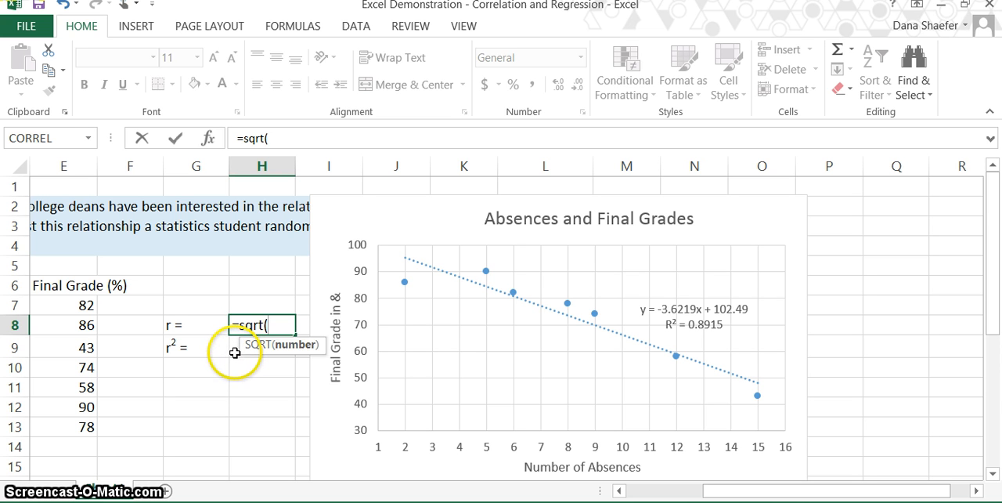
{"action": "left_click", "coordinate": [238, 351]}
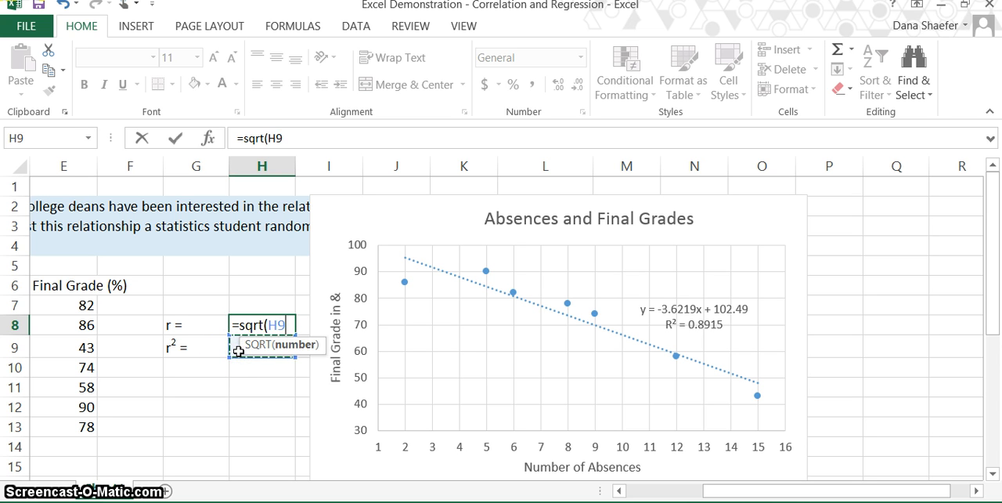
{"action": "type", "text": ")"}
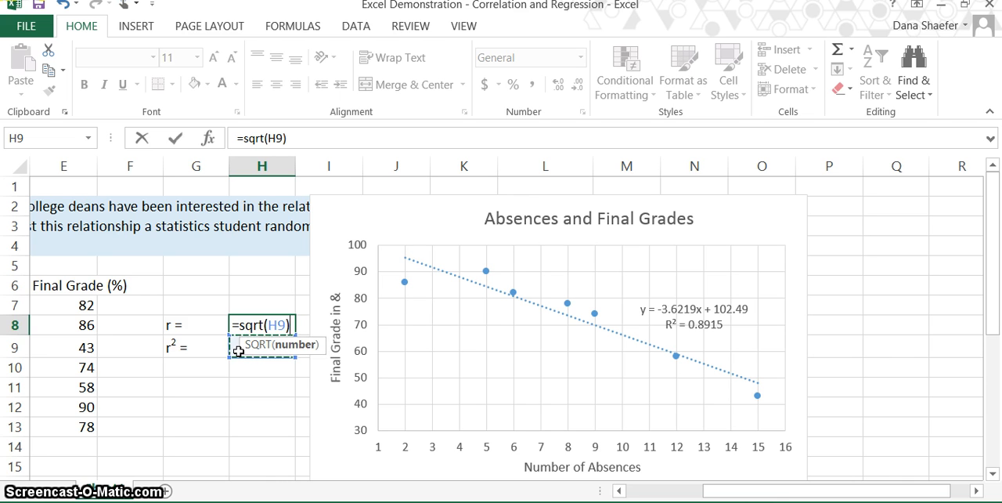
{"action": "key", "text": "Return"}
{"action": "key", "text": "Return"}
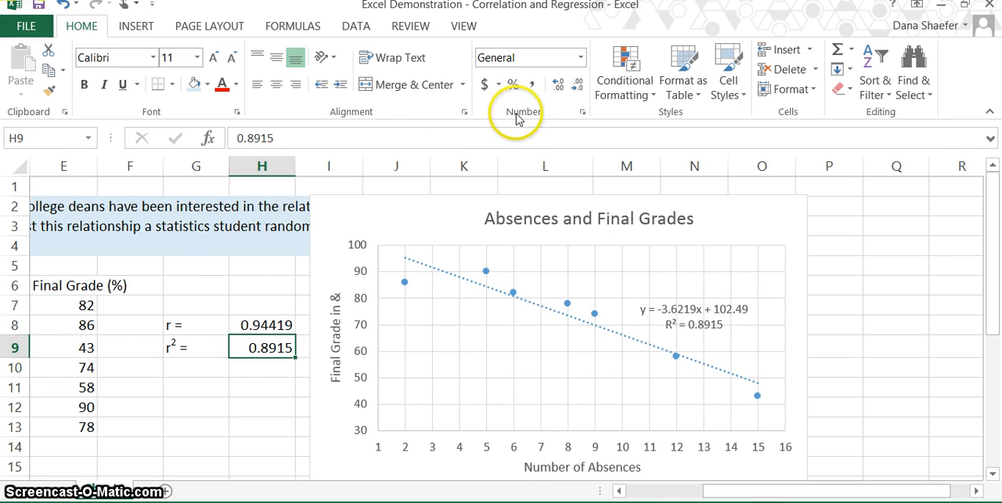
- Reduce the displayed r and r² values in H8 and H9 to three decimal places
{"action": "left_click", "coordinate": [260, 325]}
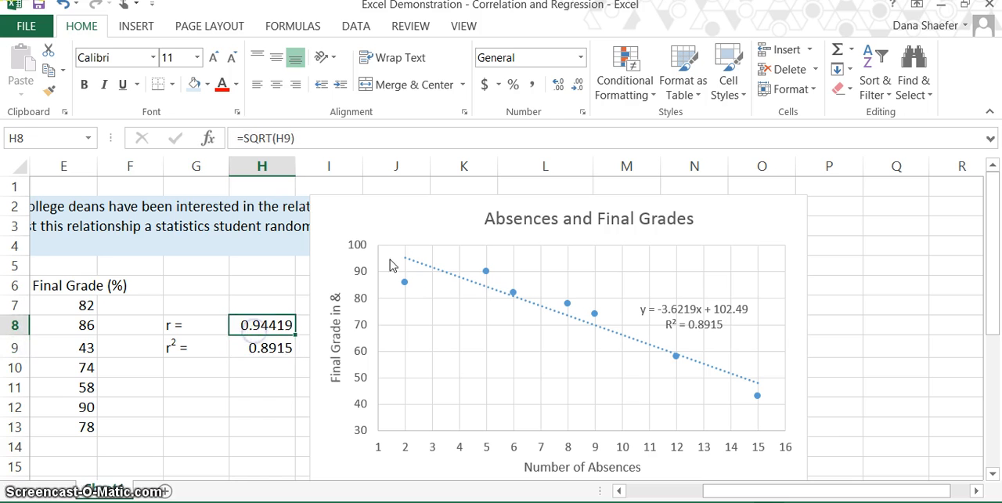
{"action": "left_click", "coordinate": [576, 87]}
{"action": "left_click", "coordinate": [577, 86]}
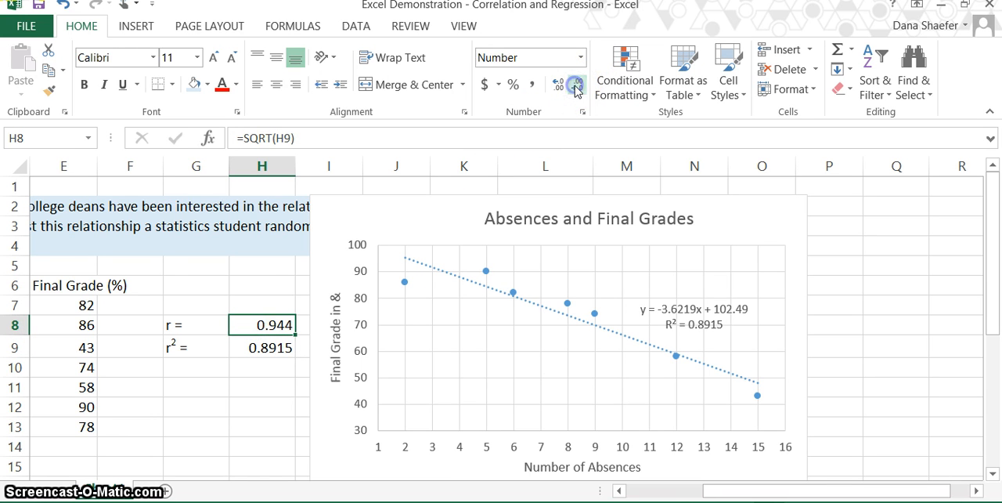
{"action": "left_click", "coordinate": [270, 350]}
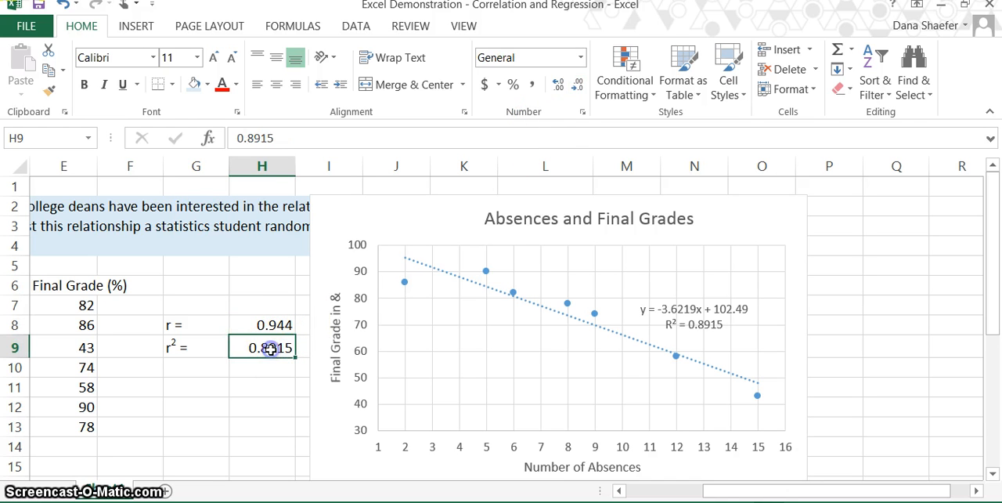
{"action": "left_click", "coordinate": [577, 86]}
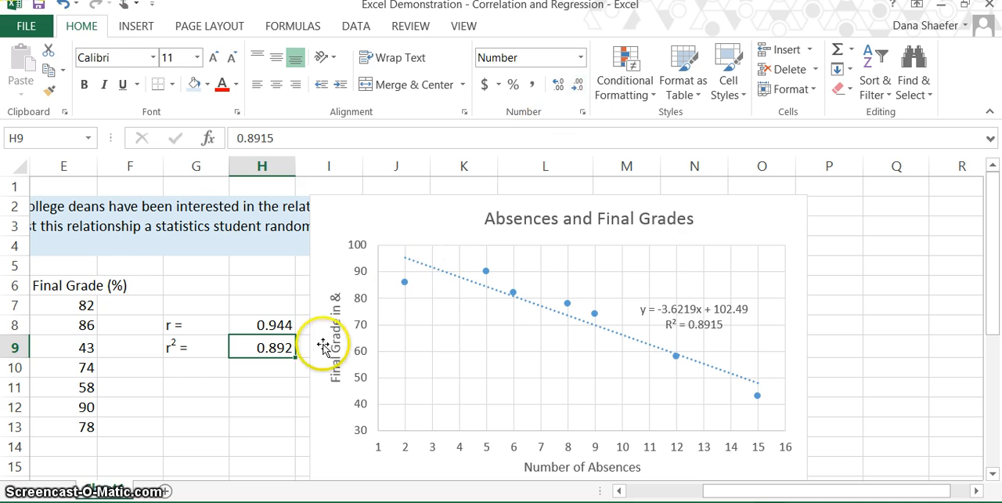